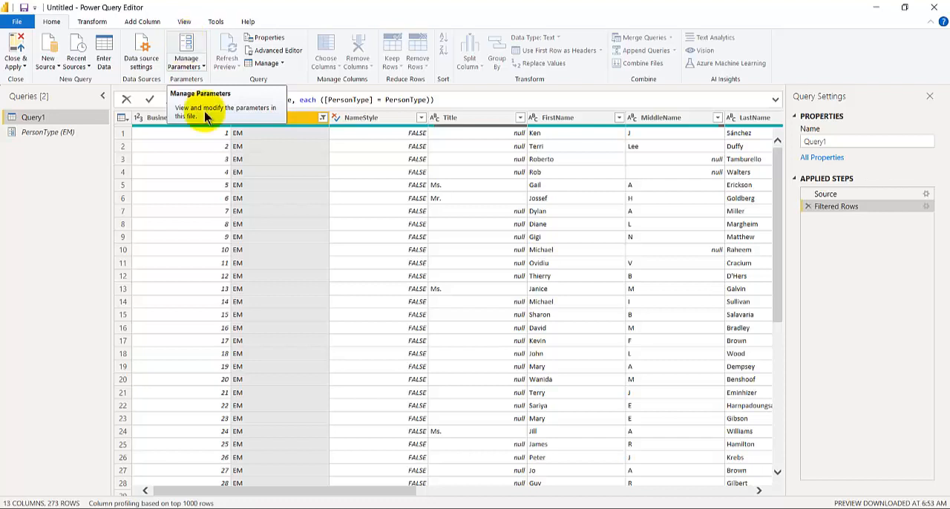
# Examine the person-type list in the PersonType workbook in Excel and the PersonType parameter's settings back in Power Query Editor
pyautogui.click(392, 508)
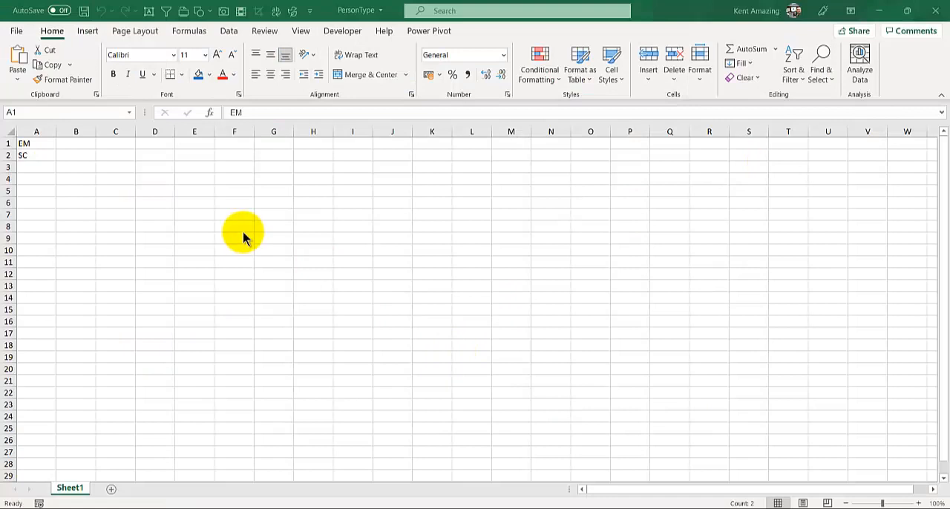
pyautogui.hotkey('shift', 'Down')
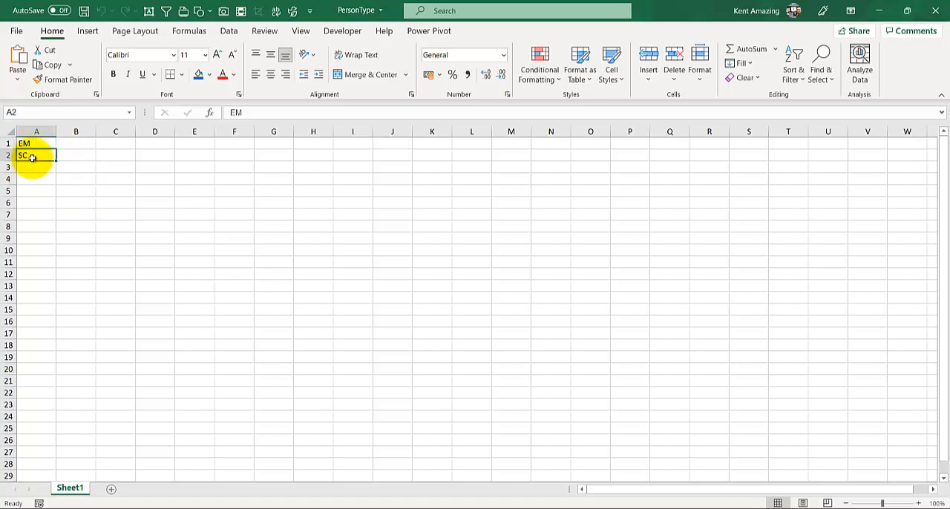
pyautogui.click(28, 155)
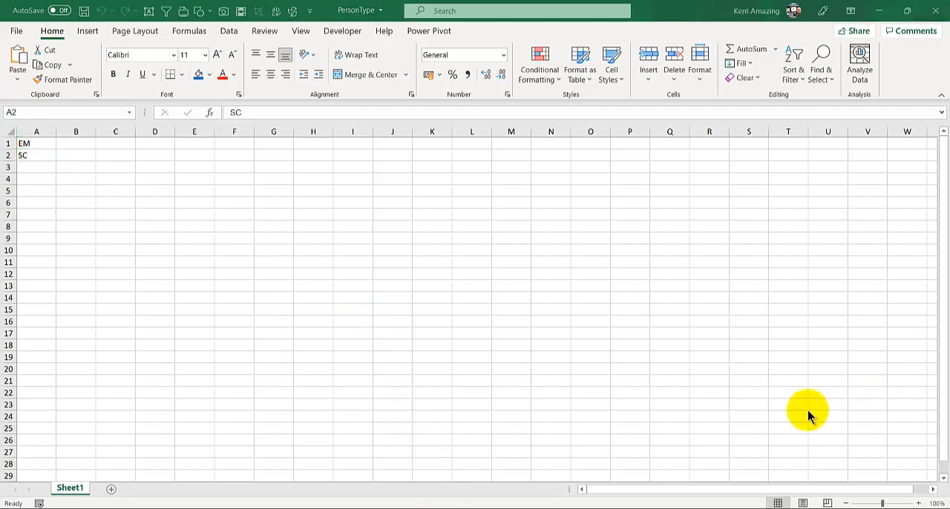
pyautogui.moveTo(535, 496)
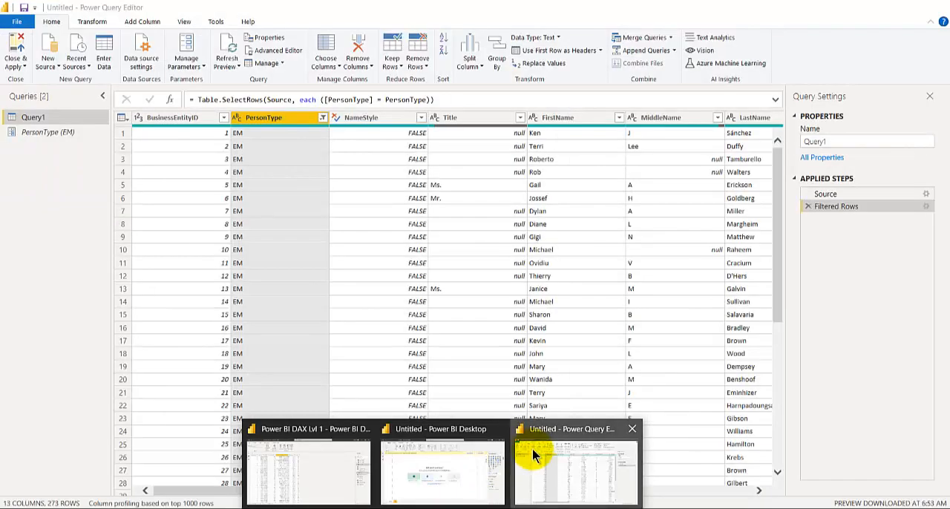
pyautogui.click(534, 455)
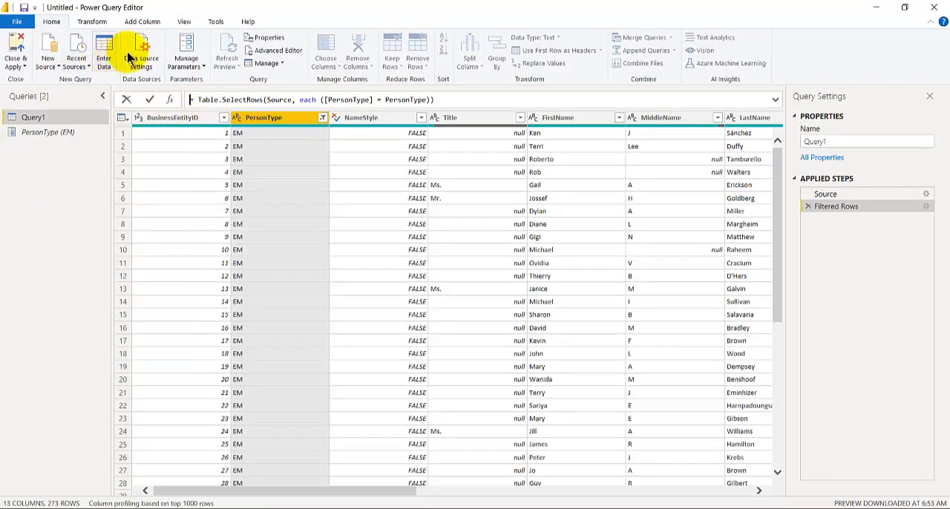
pyautogui.click(187, 45)
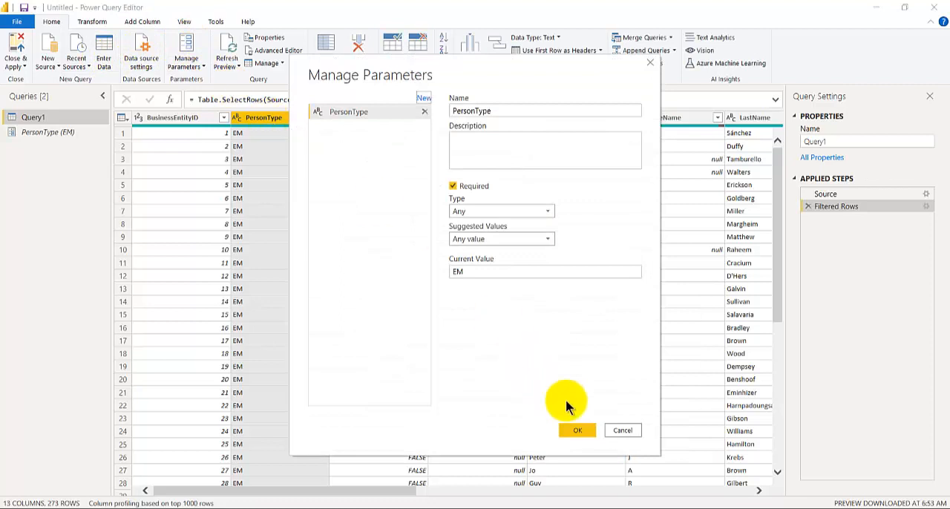
pyautogui.click(621, 430)
# Delete the Filtered Rows step from Query1 and view the filter values available in the PersonType column
pyautogui.click(806, 206)
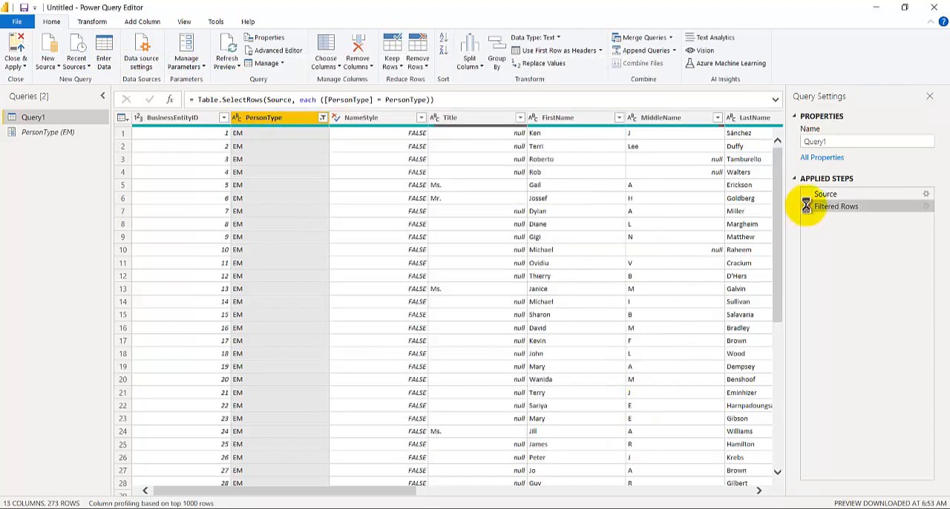
pyautogui.click(808, 207)
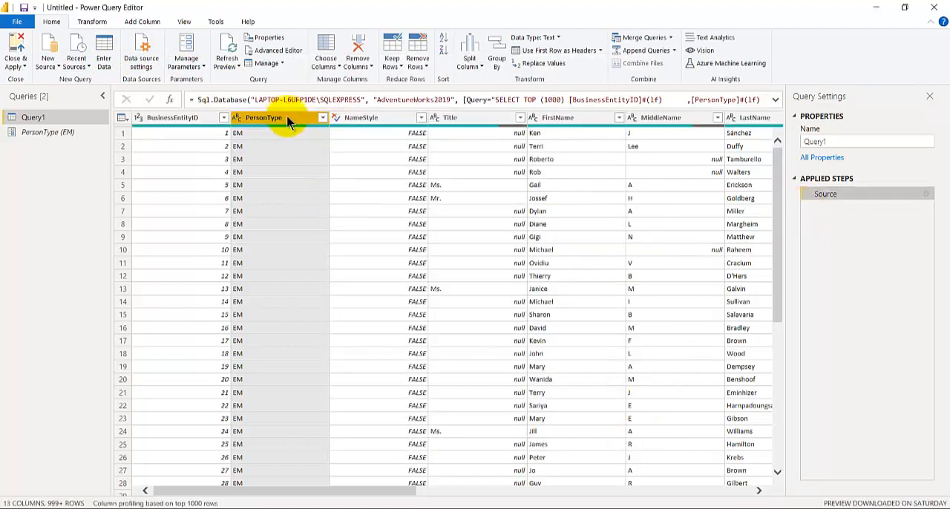
pyautogui.click(322, 120)
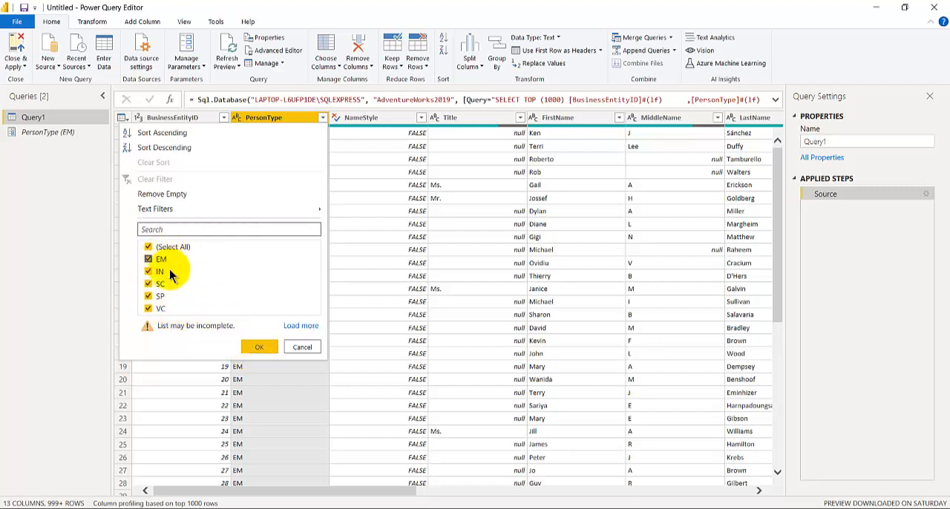
pyautogui.click(302, 348)
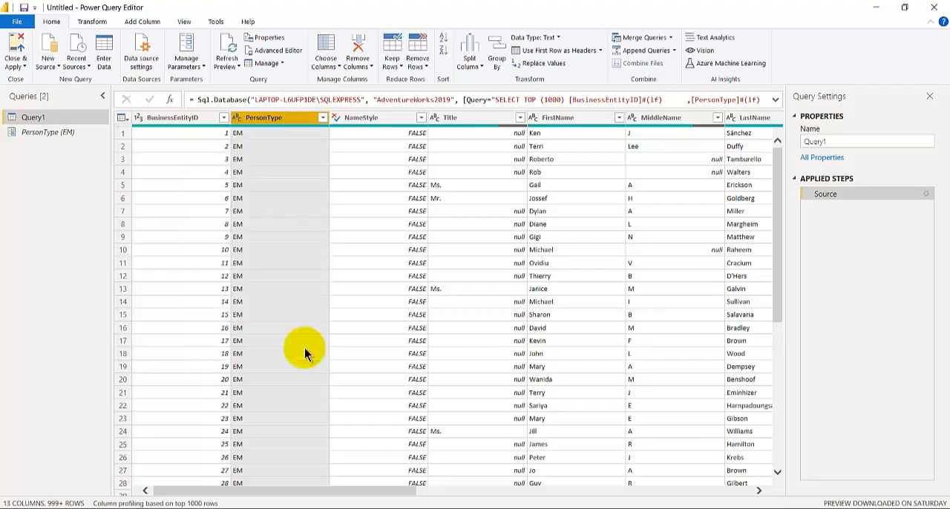
# Filter the PersonType column of Query1 to keep only the EM value
pyautogui.click(323, 118)
pyautogui.moveTo(223, 211)
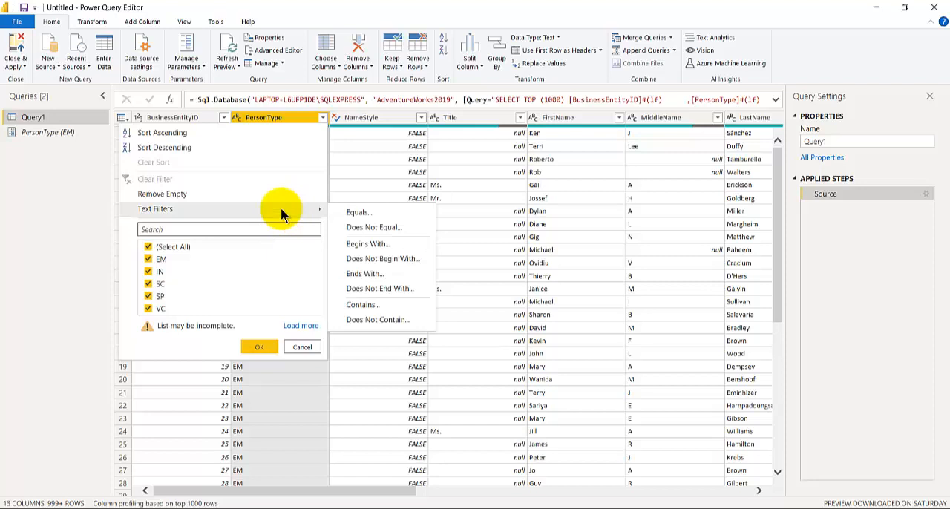
pyautogui.click(148, 247)
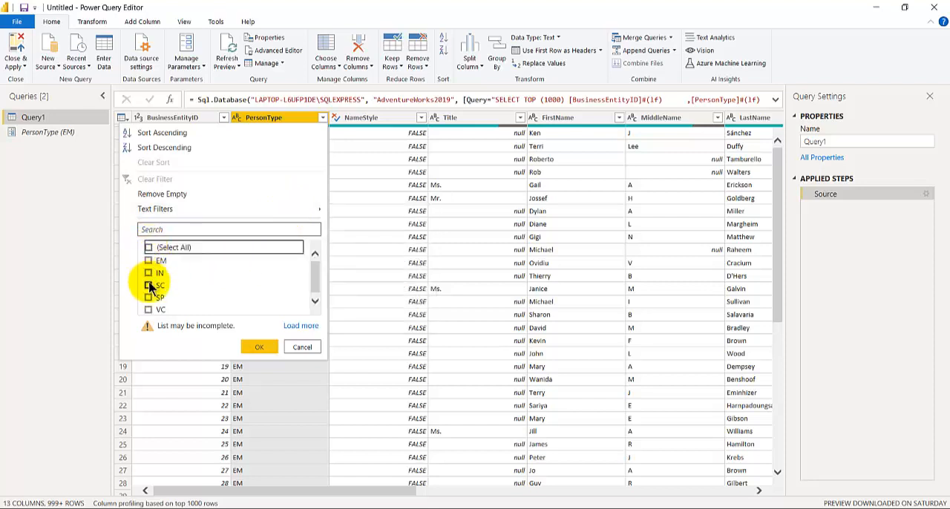
pyautogui.click(147, 261)
pyautogui.click(259, 346)
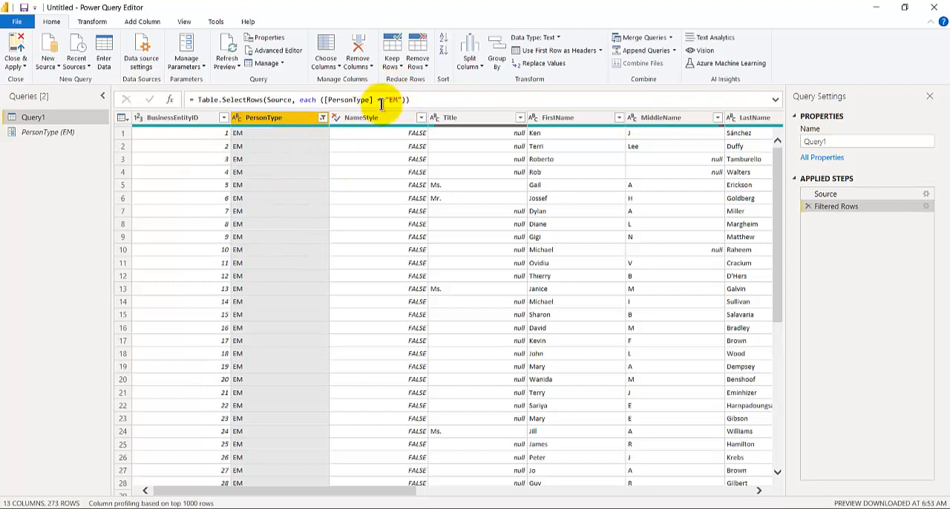
# Replace "EM" with the PersonType parameter in Query1's Filtered Rows code using the Advanced Editor, and check the PersonType column's filter values
pyautogui.click(187, 21)
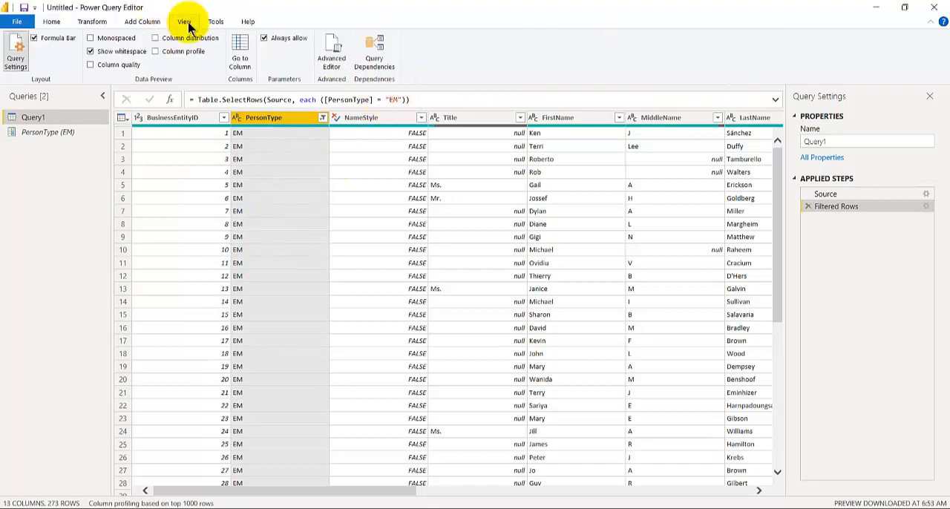
pyautogui.click(331, 53)
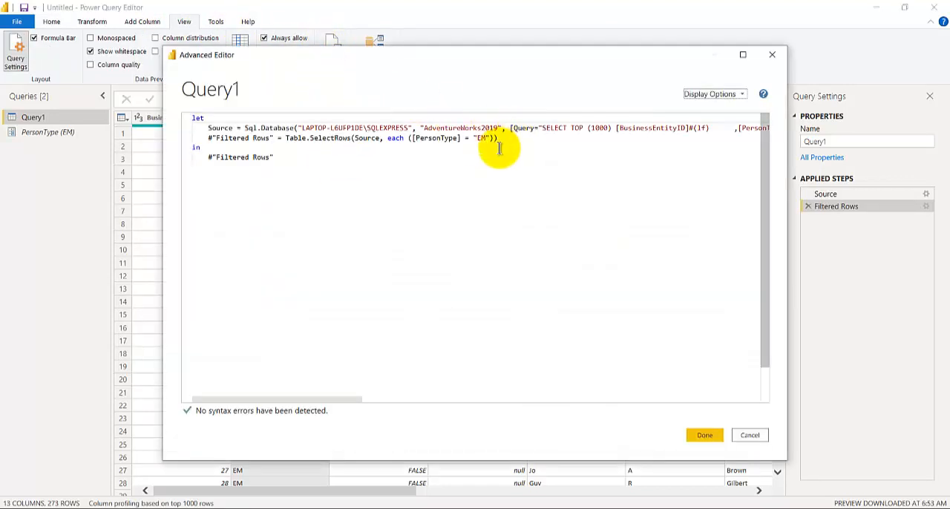
pyautogui.doubleClick(481, 139)
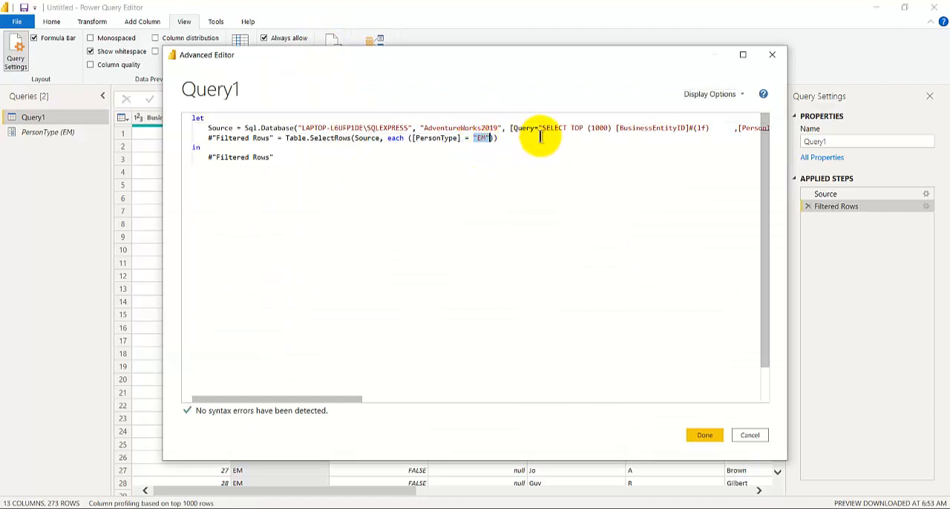
pyautogui.press('BackSpace')
pyautogui.write('PersonTy')
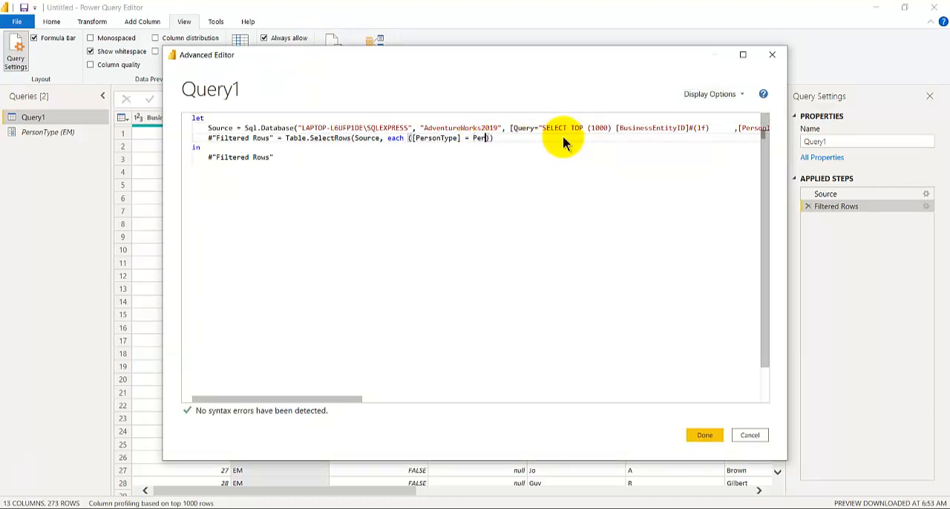
pyautogui.write('pe')
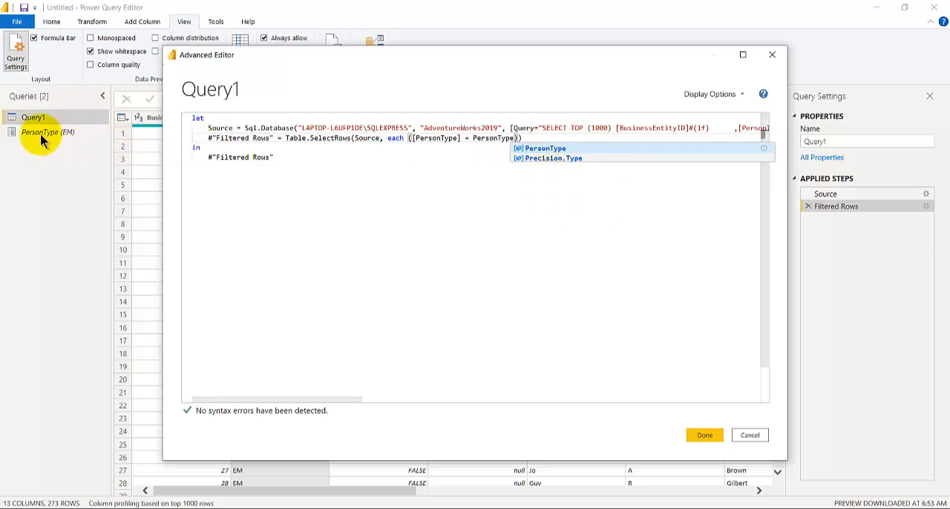
pyautogui.click(702, 436)
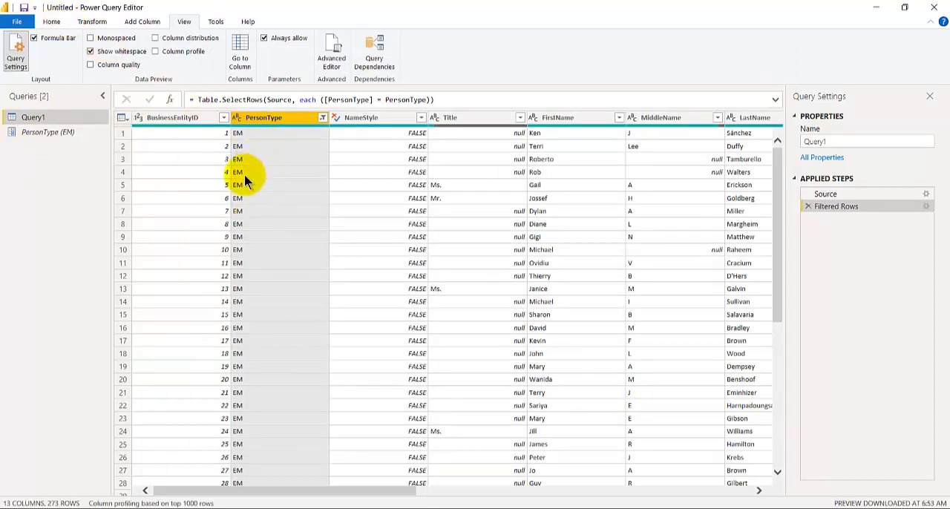
pyautogui.click(322, 117)
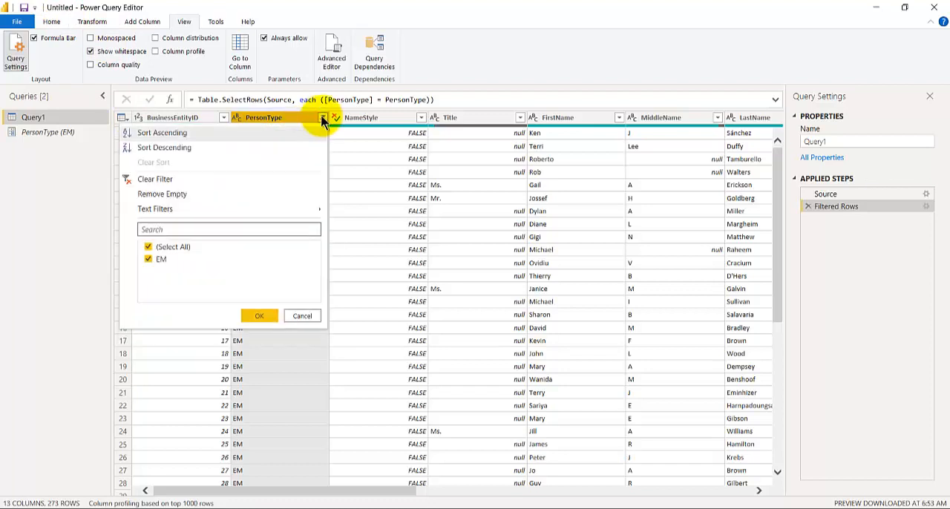
pyautogui.click(312, 319)
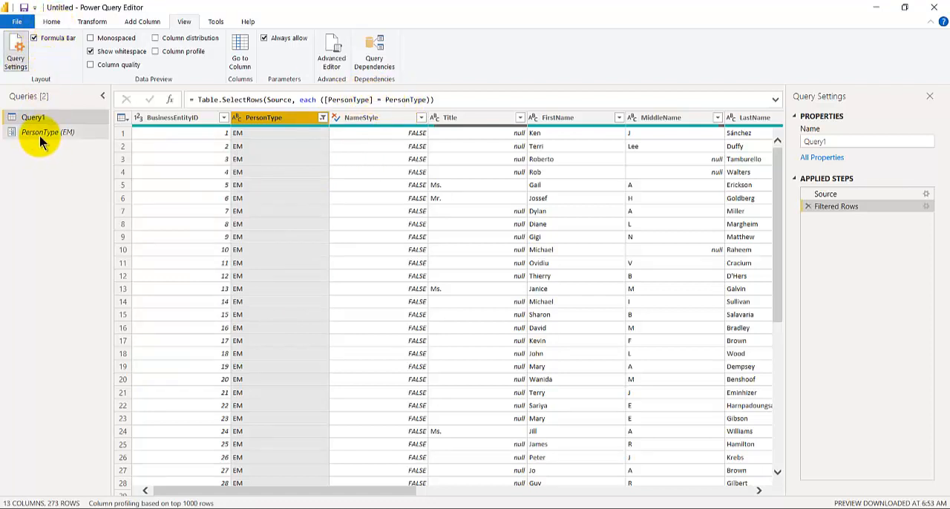
# Set the PersonType parameter's type to Text, its suggested values to List of values and its current value to EM
pyautogui.click(52, 22)
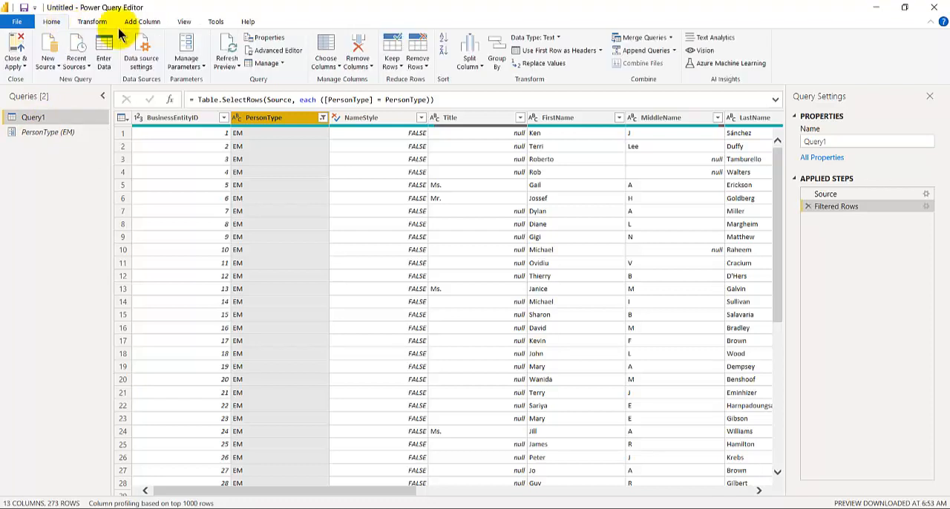
pyautogui.click(186, 46)
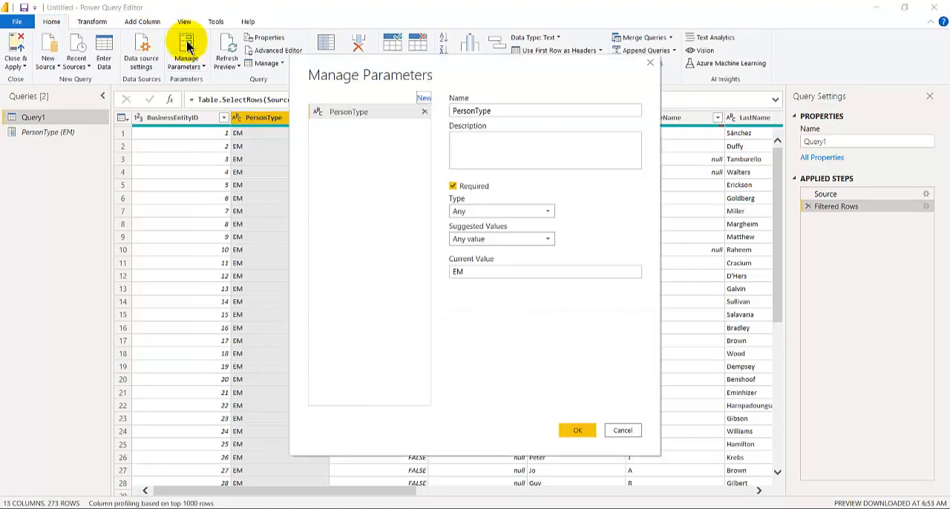
pyautogui.click(463, 216)
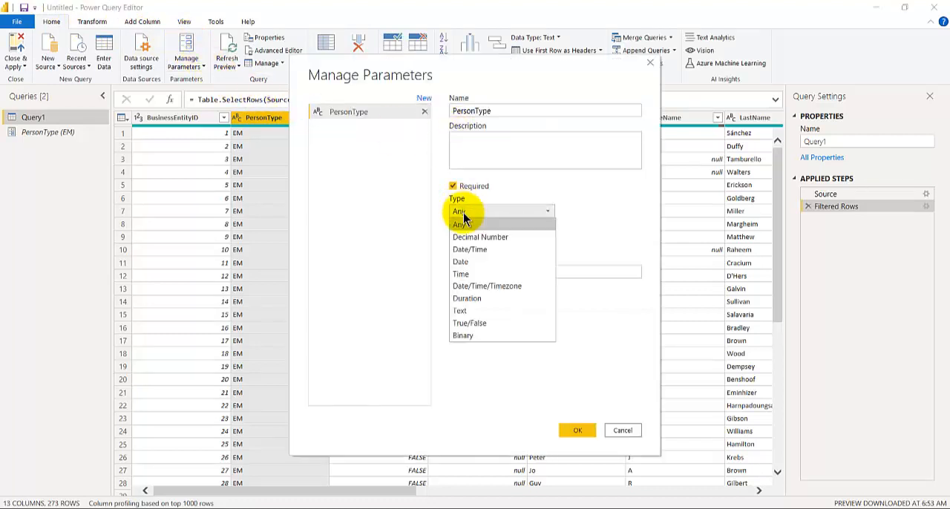
pyautogui.click(464, 217)
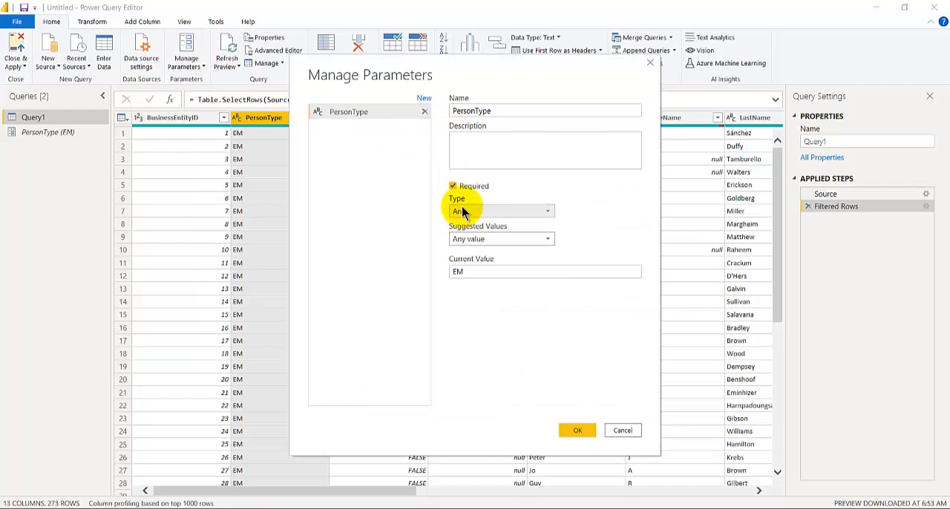
pyautogui.click(461, 212)
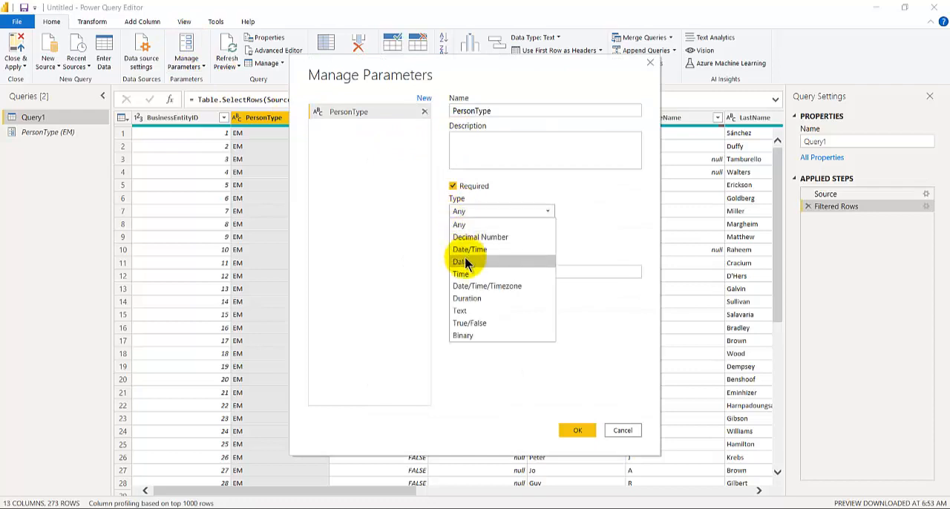
pyautogui.click(472, 312)
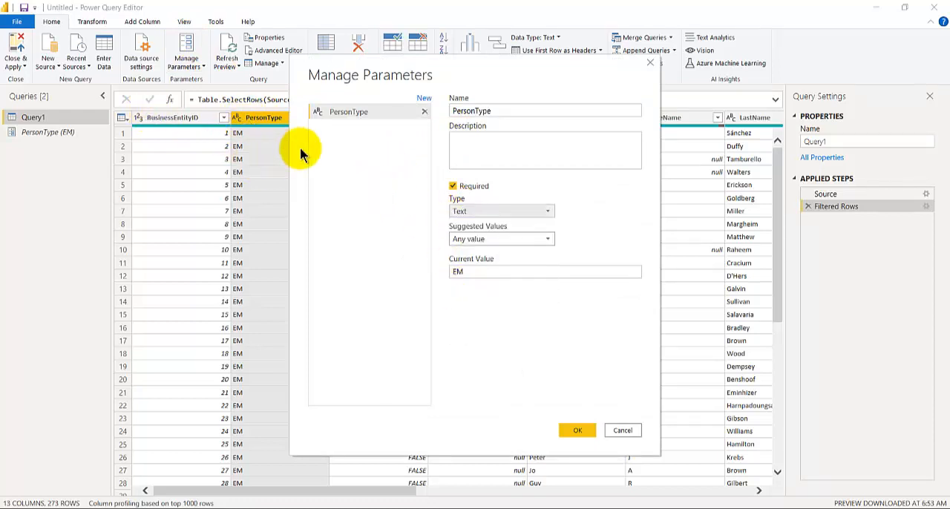
pyautogui.click(492, 238)
pyautogui.click(486, 266)
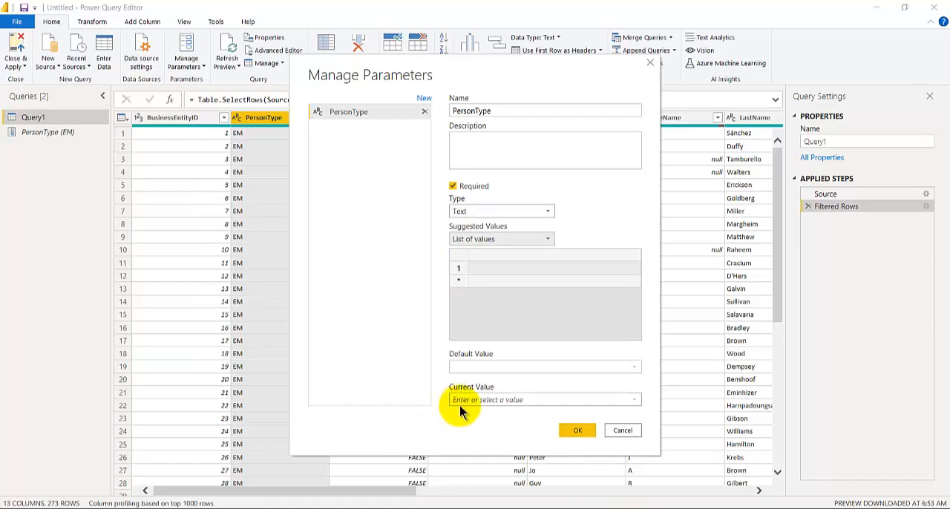
pyautogui.click(482, 400)
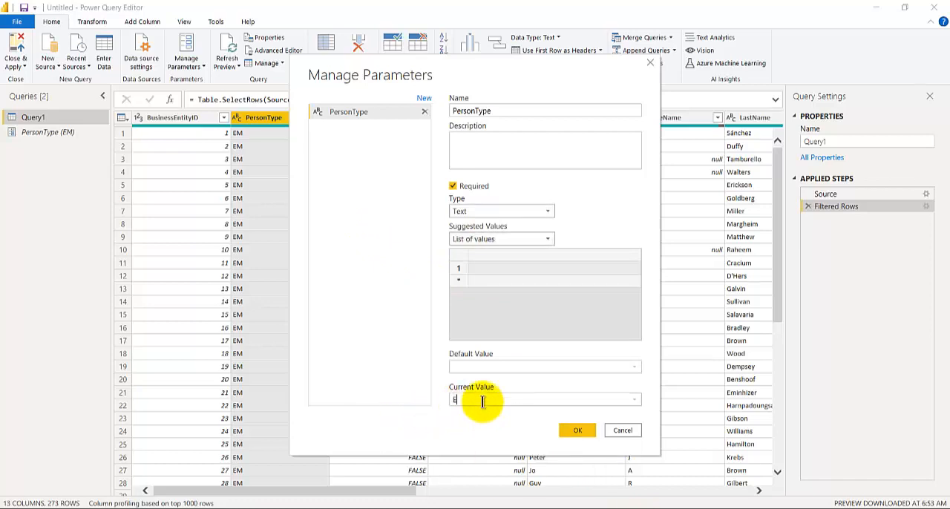
pyautogui.click(574, 430)
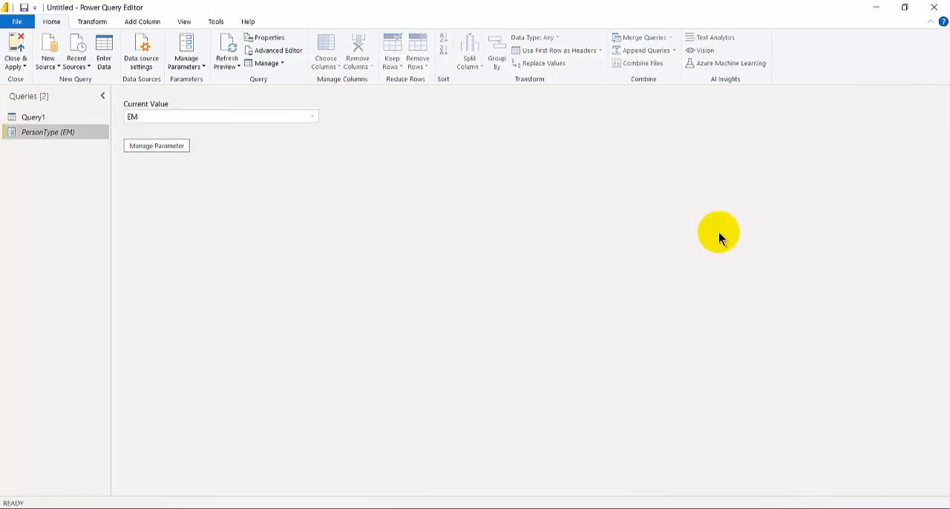
# Open the PersonType workbook from the Downloads folder as a new Excel data source
pyautogui.click(54, 67)
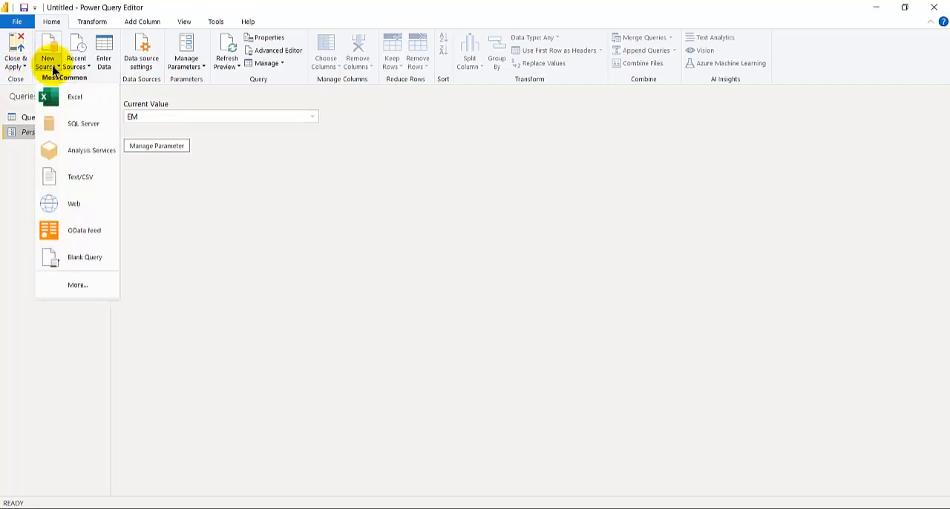
pyautogui.click(78, 99)
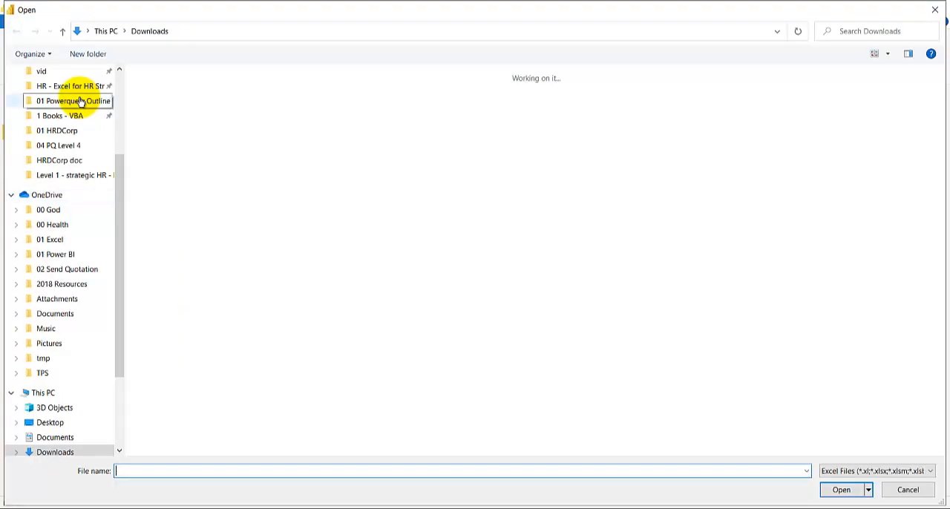
pyautogui.click(165, 137)
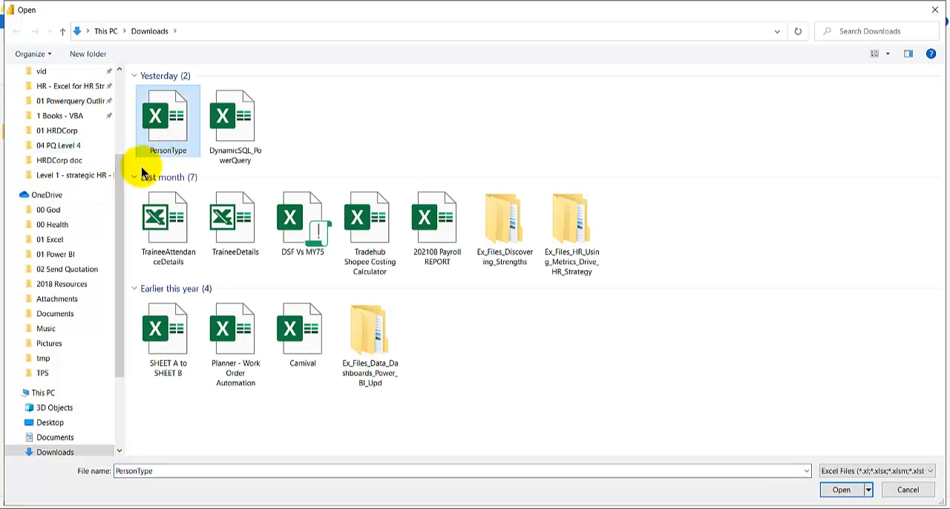
pyautogui.click(841, 490)
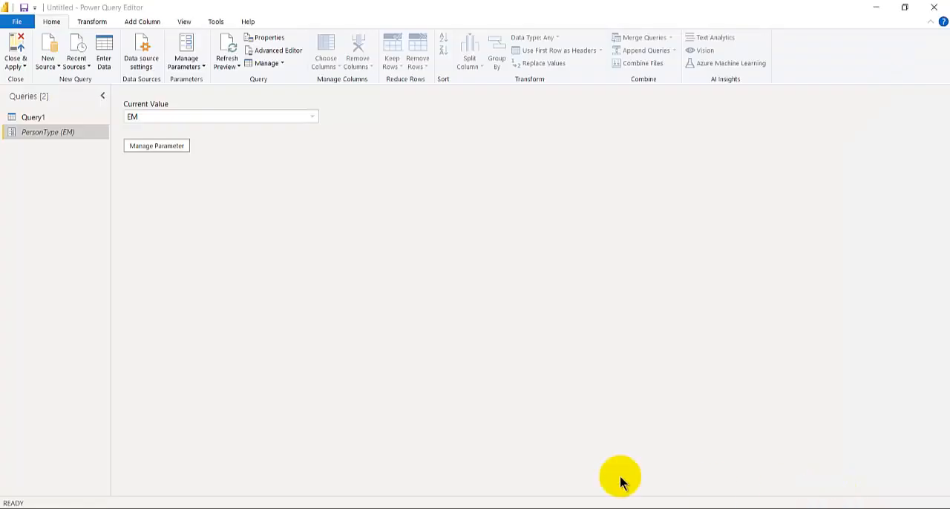
# Switch to the PersonType workbook in Excel to review its person-type codes, and return to Power Query Editor
pyautogui.moveTo(520, 507)
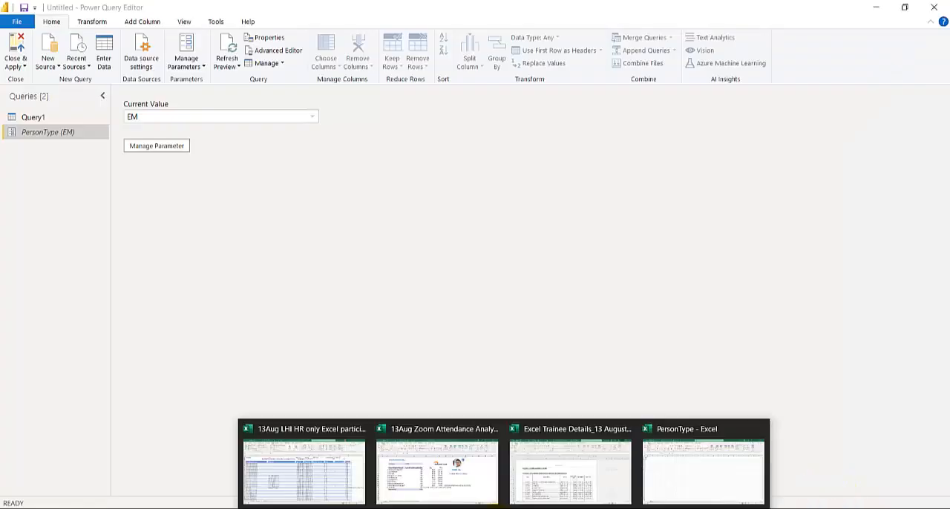
pyautogui.click(647, 456)
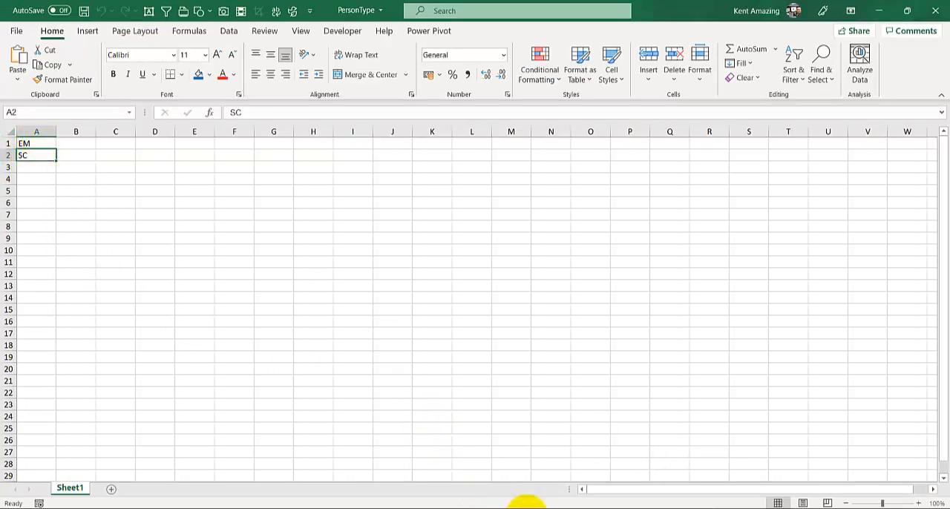
pyautogui.moveTo(455, 507)
pyautogui.click(535, 482)
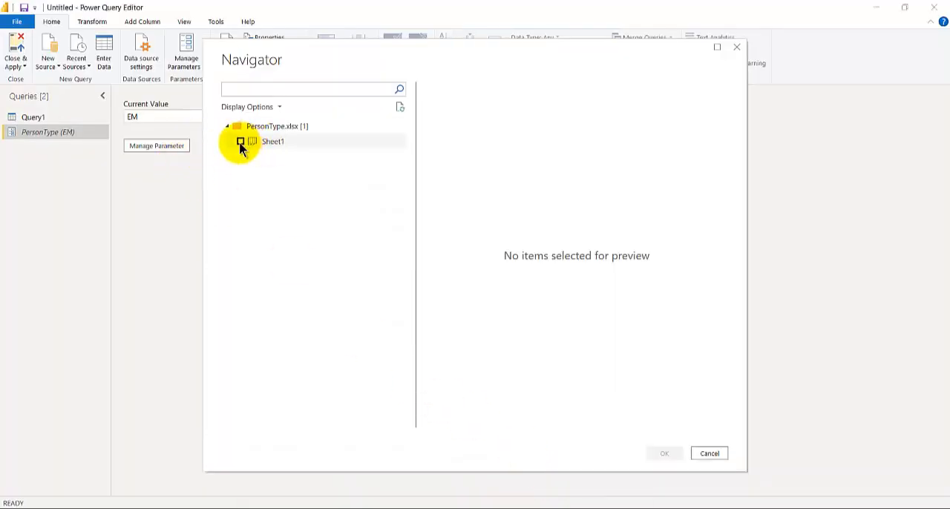
# Load Sheet1 from the PersonType workbook as a query and rename its column to PersonTypeCode
pyautogui.click(240, 141)
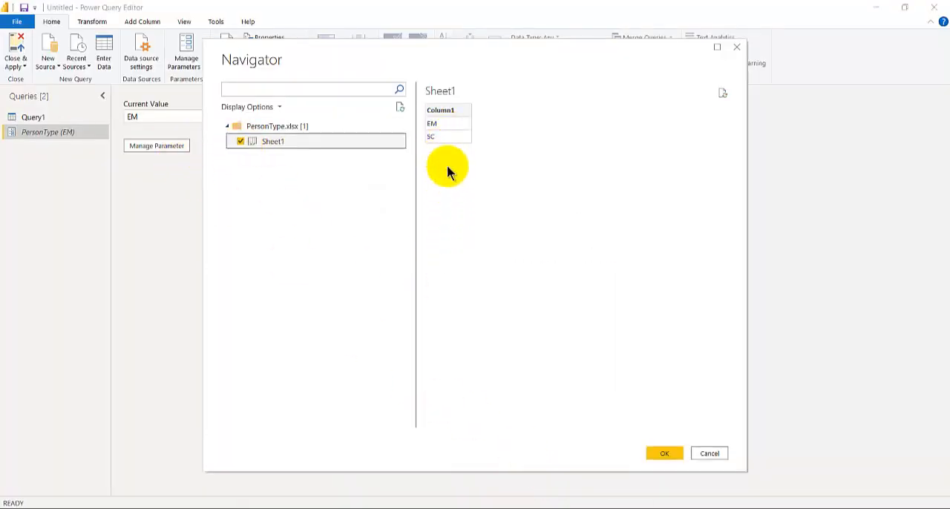
pyautogui.click(659, 453)
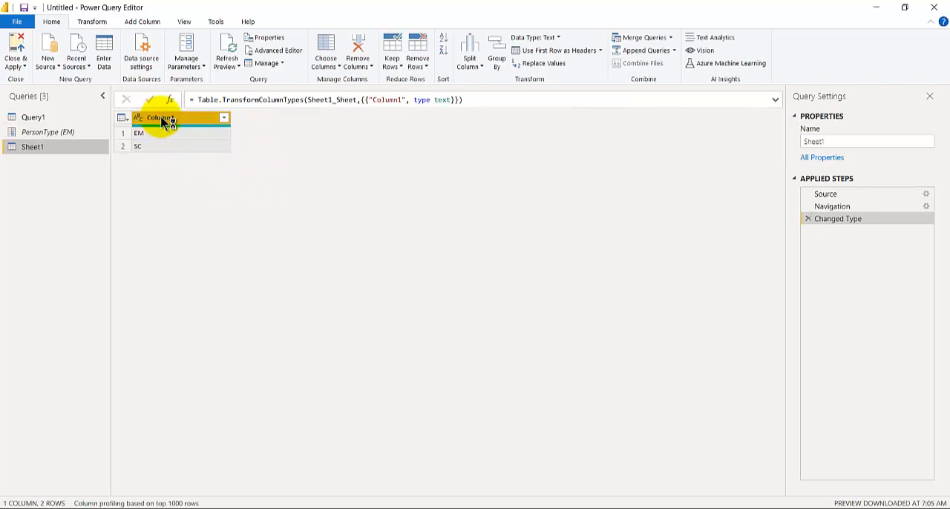
pyautogui.doubleClick(164, 118)
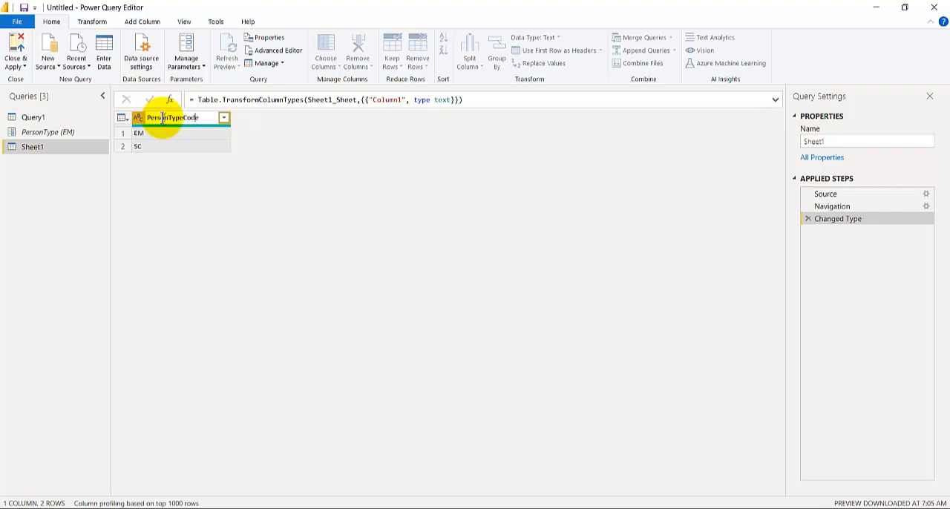
pyautogui.press('Return')
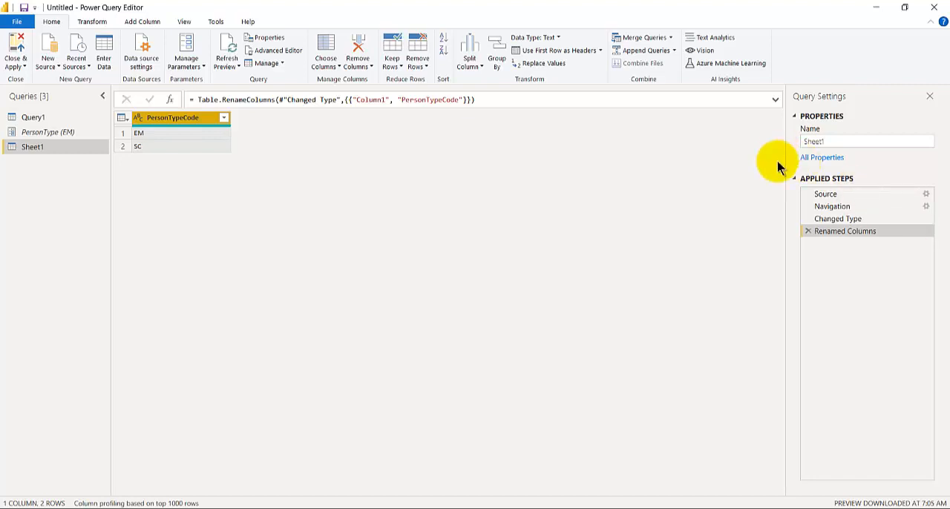
# Create a function named GetPersonTypes from Query1
pyautogui.click(38, 119)
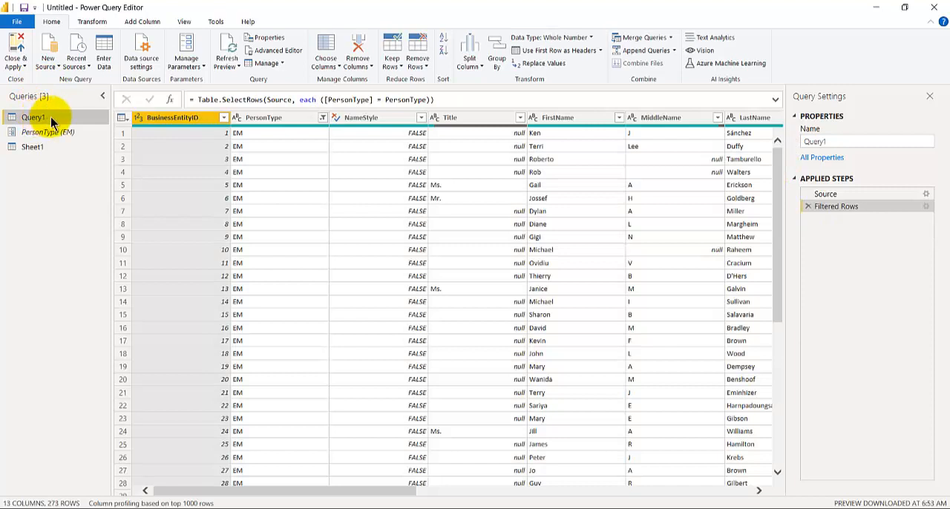
pyautogui.rightClick(52, 122)
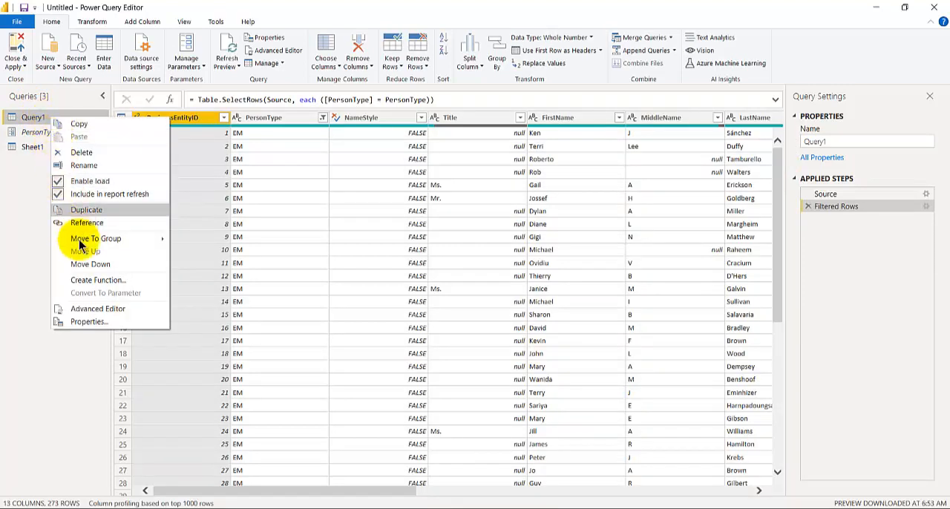
pyautogui.click(89, 280)
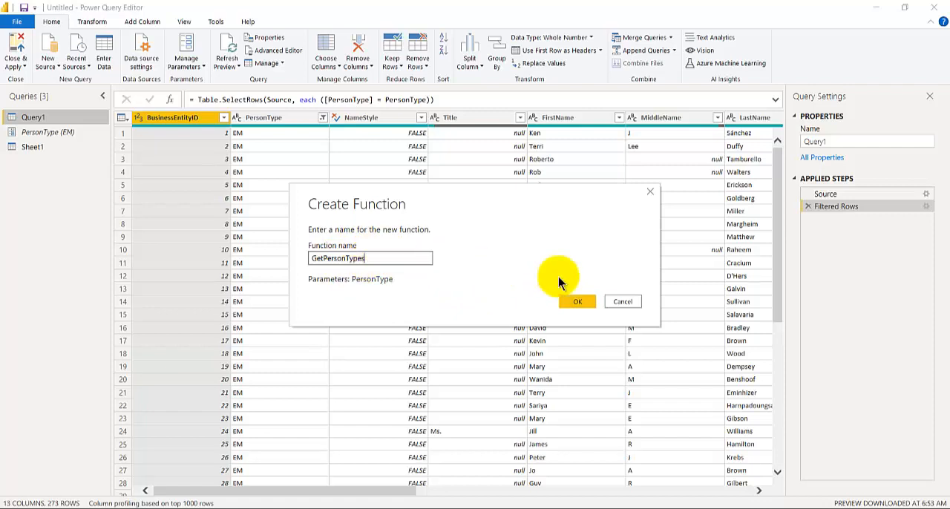
pyautogui.click(585, 307)
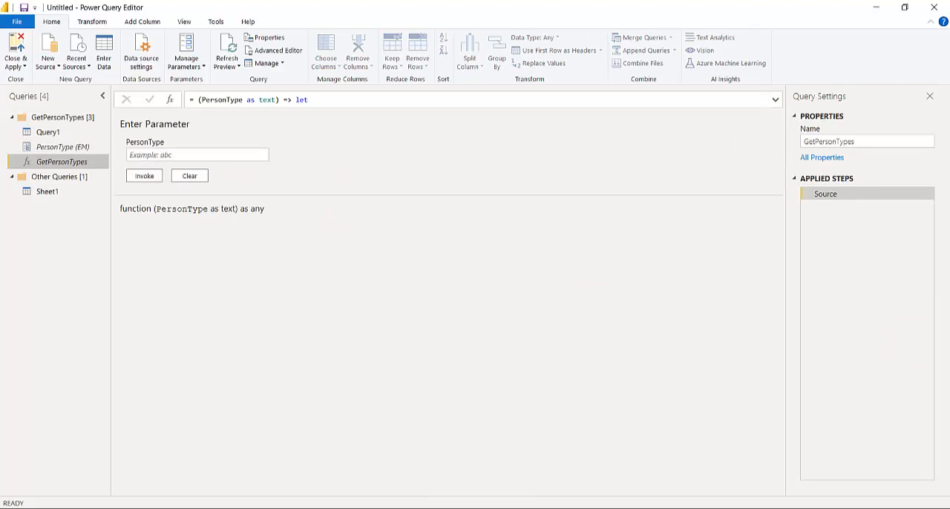
# Invoke the GetPersonTypes function on Sheet1 in a new column named GetPersonTypesCol, using the PersonTypeCode column as PersonType
pyautogui.click(45, 192)
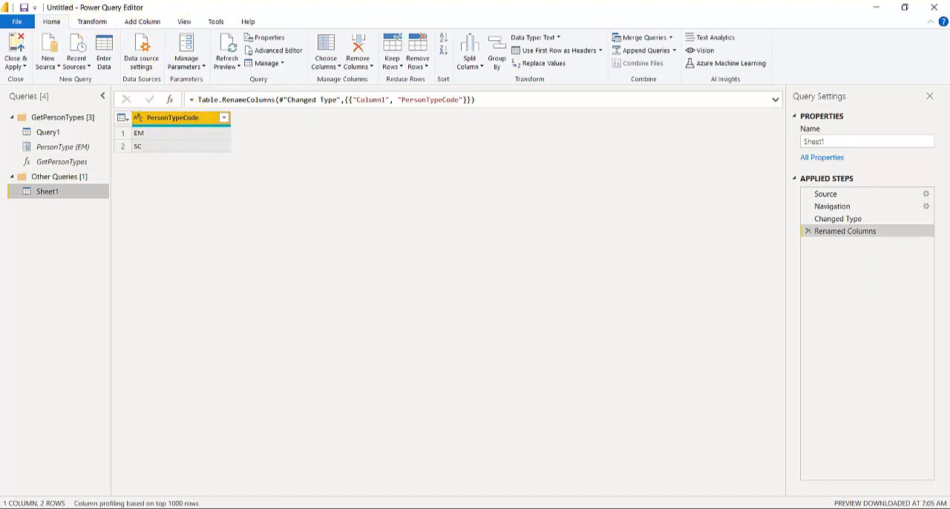
pyautogui.click(143, 22)
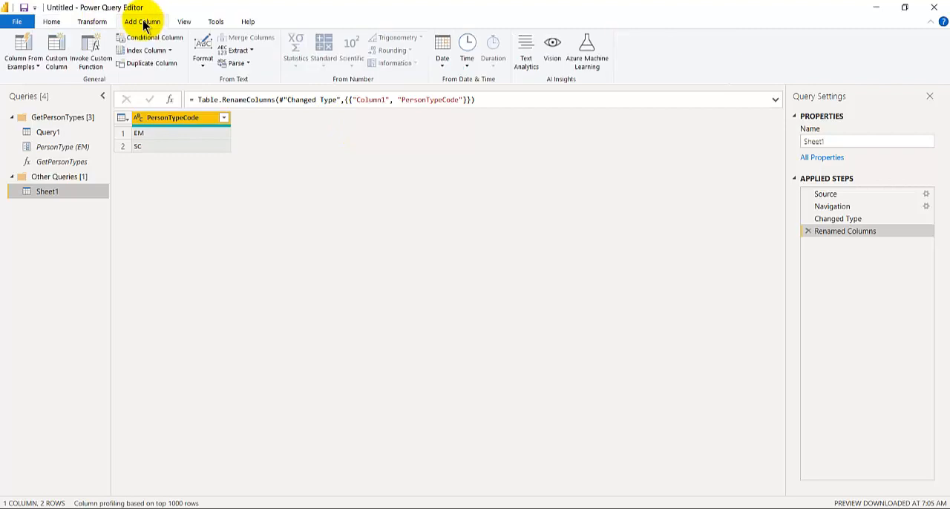
pyautogui.click(84, 51)
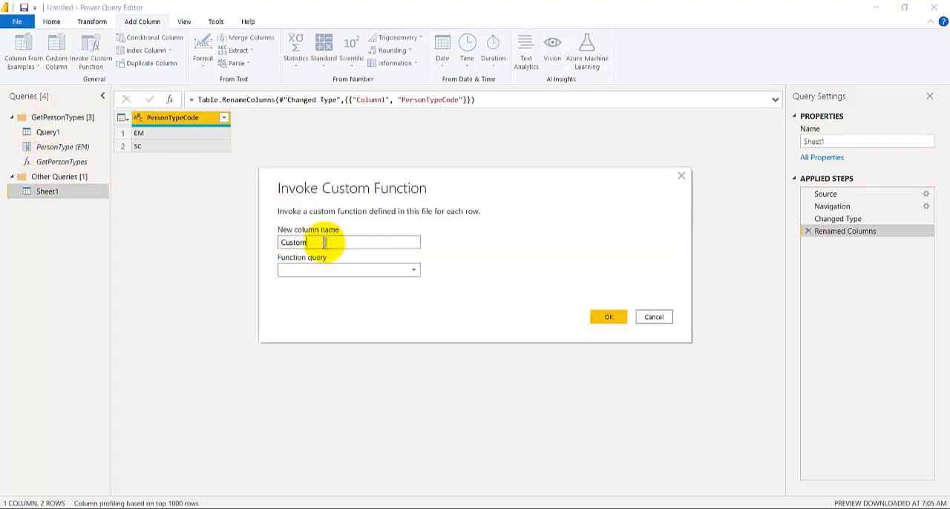
pyautogui.moveTo(319, 242); pyautogui.dragTo(249, 235)
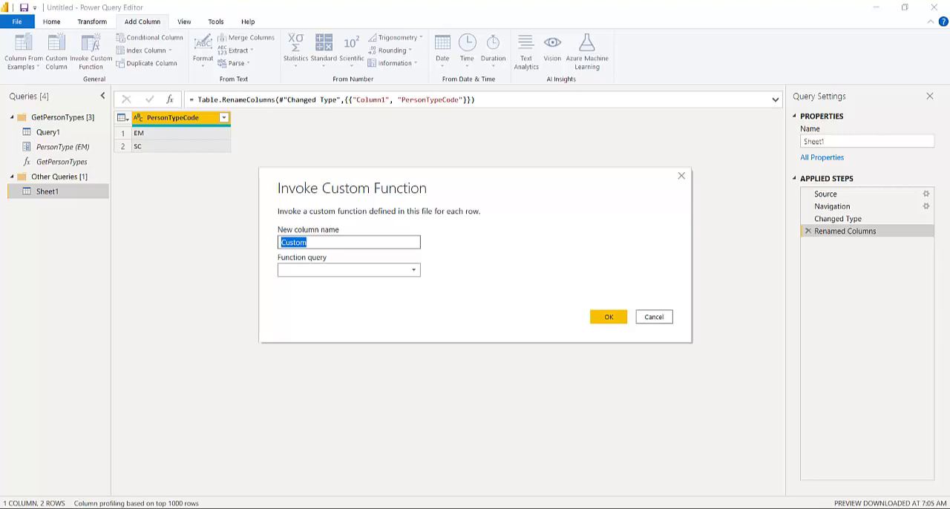
pyautogui.write('GetPersonTypesCol')
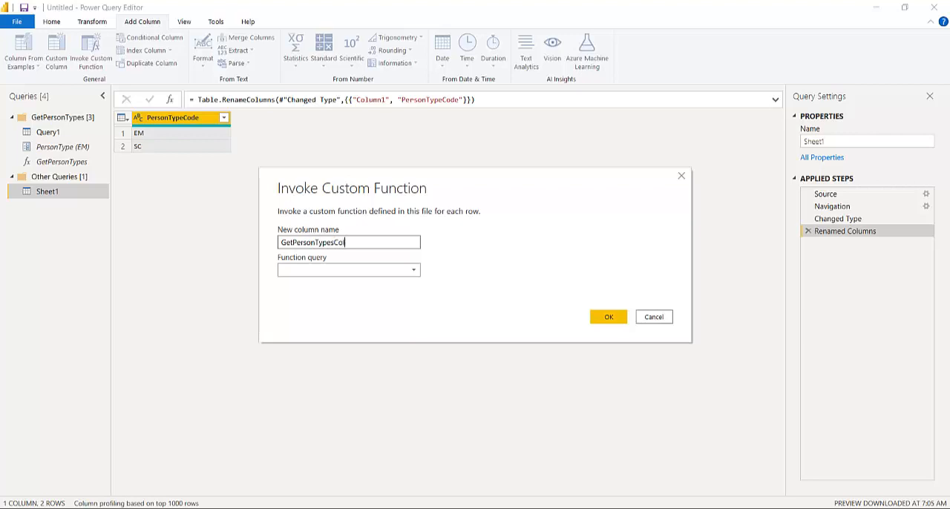
pyautogui.click(381, 271)
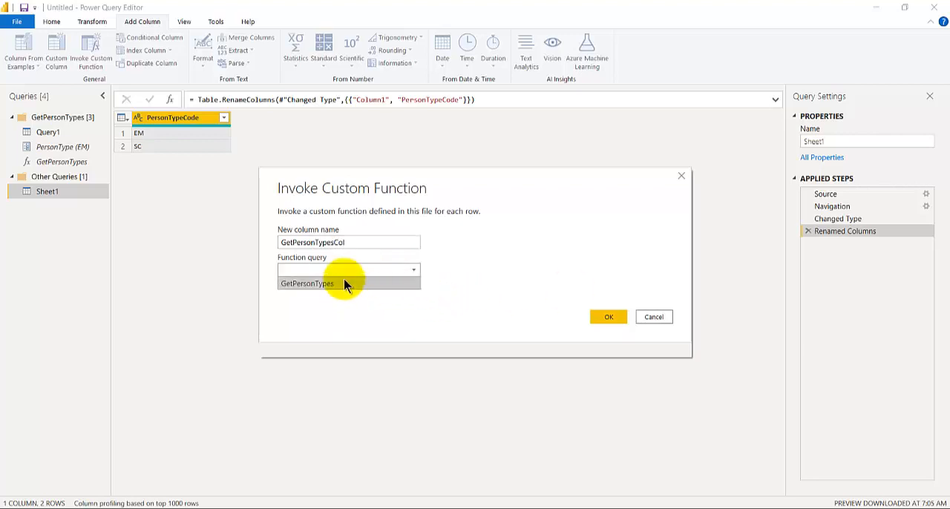
pyautogui.click(344, 282)
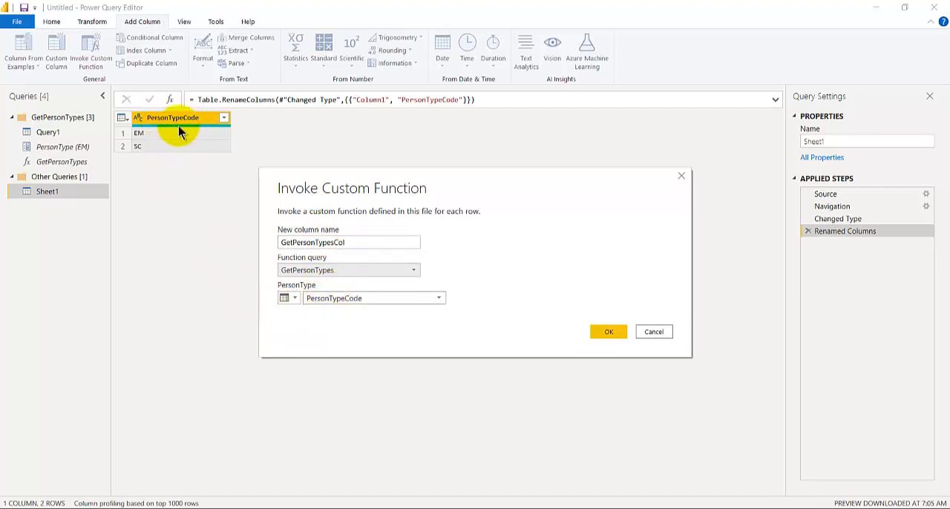
pyautogui.click(288, 300)
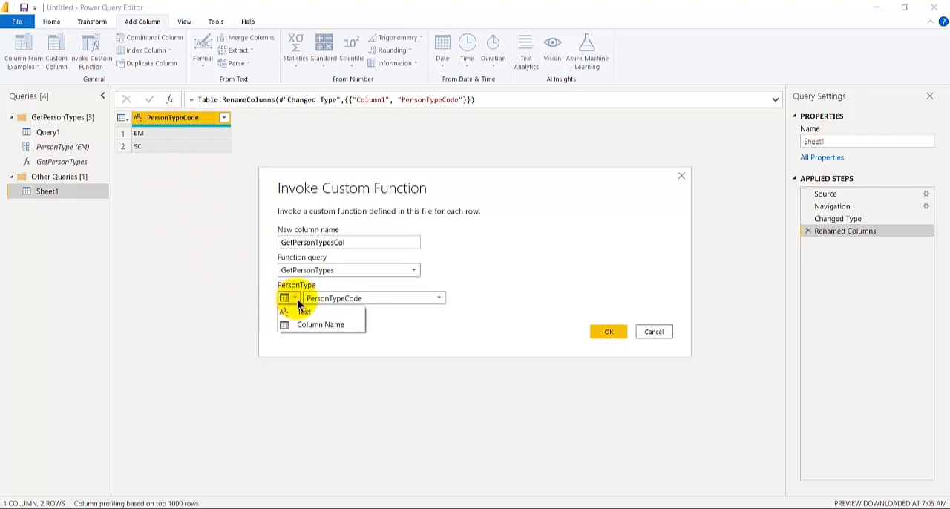
pyautogui.click(413, 323)
pyautogui.click(609, 334)
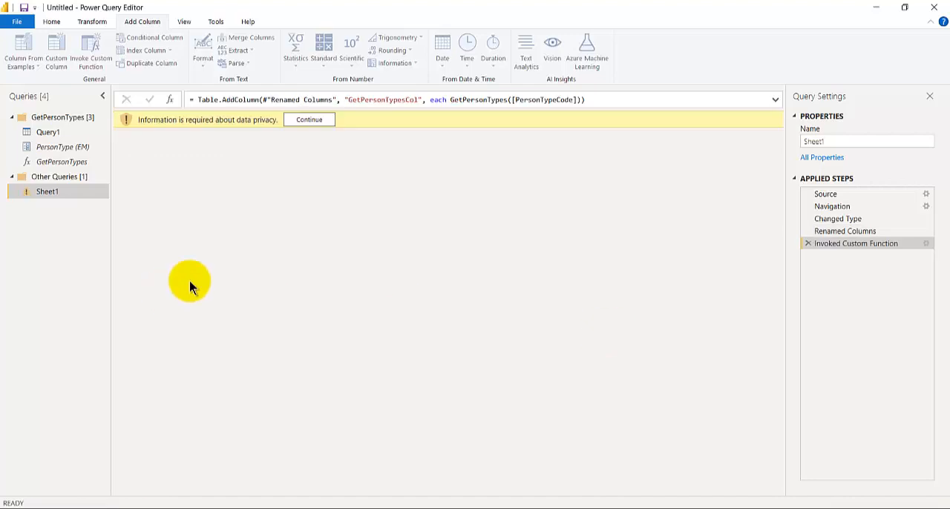
# Set the file to ignore privacy level checks and save the privacy settings
pyautogui.click(304, 124)
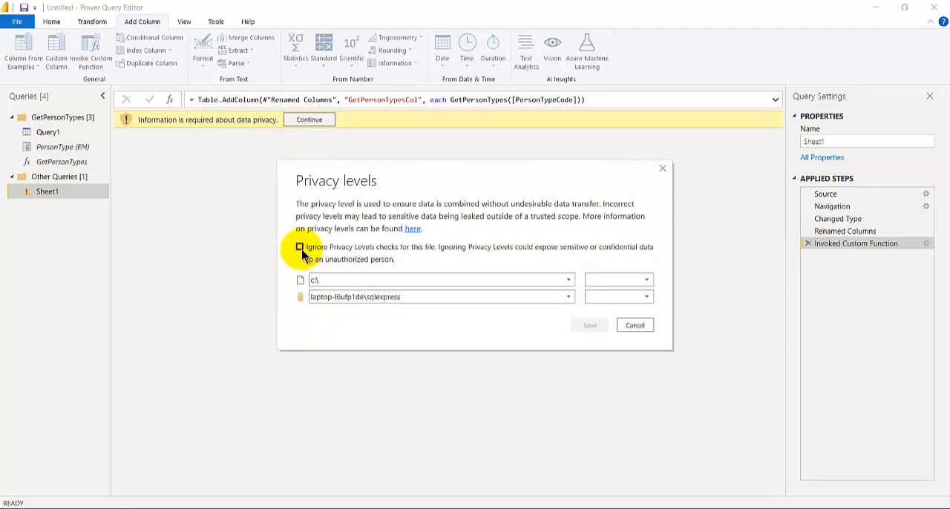
pyautogui.click(300, 248)
pyautogui.click(593, 328)
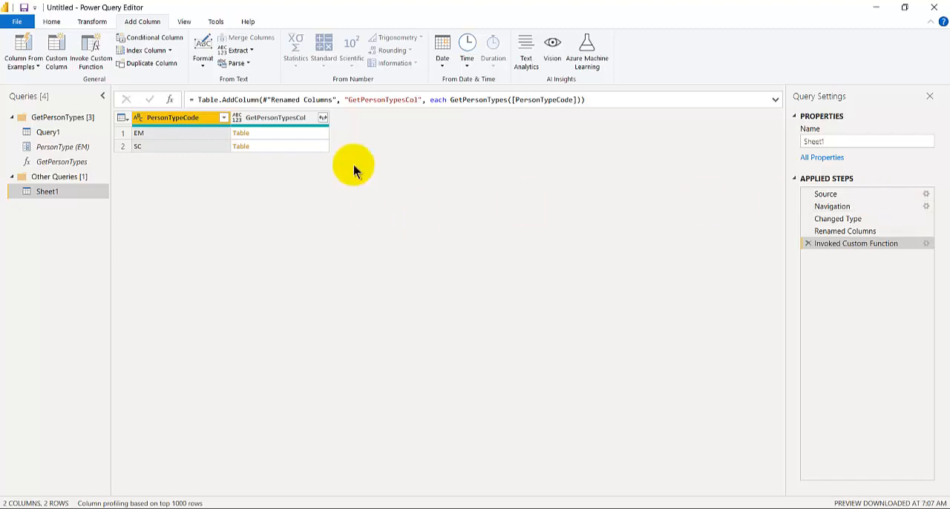
# Preview the nested tables in GetPersonTypesCol for the EM and SC rows
pyautogui.click(302, 133)
pyautogui.moveTo(241, 425); pyautogui.dragTo(253, 157)
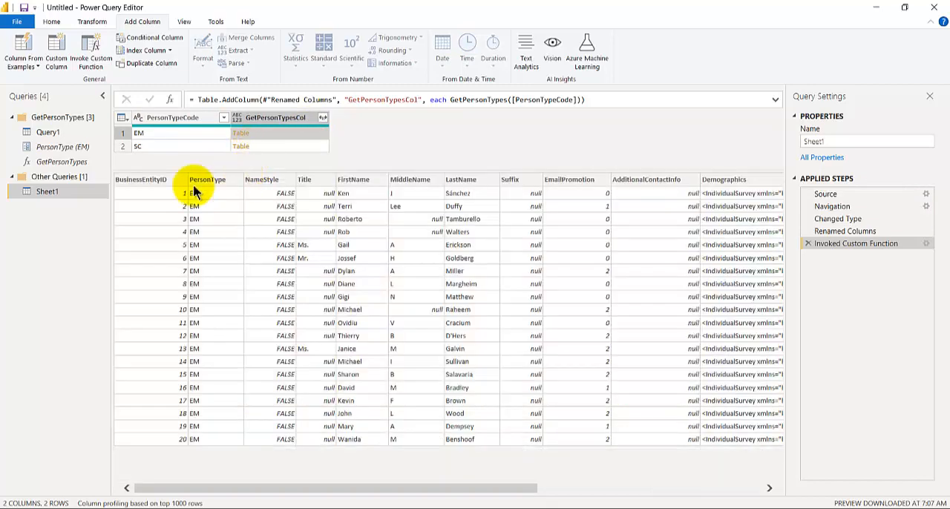
pyautogui.click(267, 146)
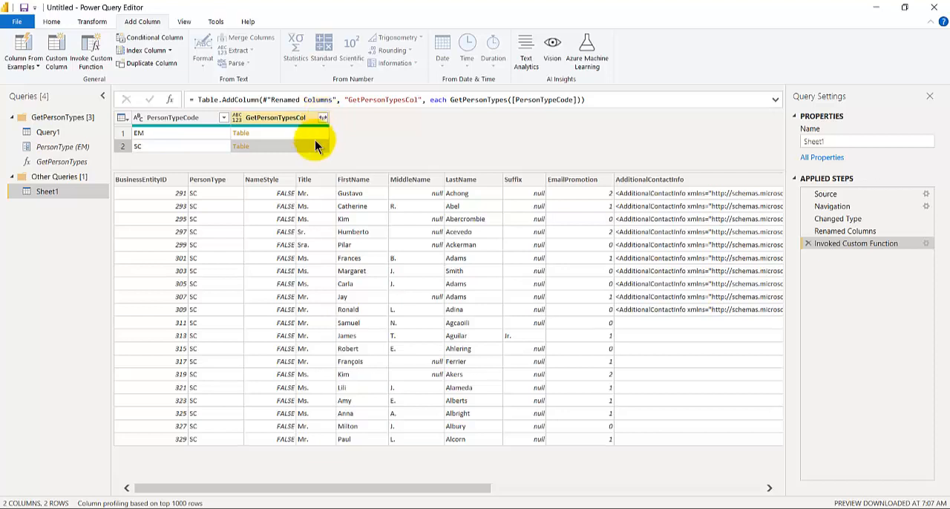
pyautogui.moveTo(309, 172)
pyautogui.mouseDown()
pyautogui.moveTo(304, 245)
pyautogui.moveTo(309, 176)
pyautogui.mouseUp()
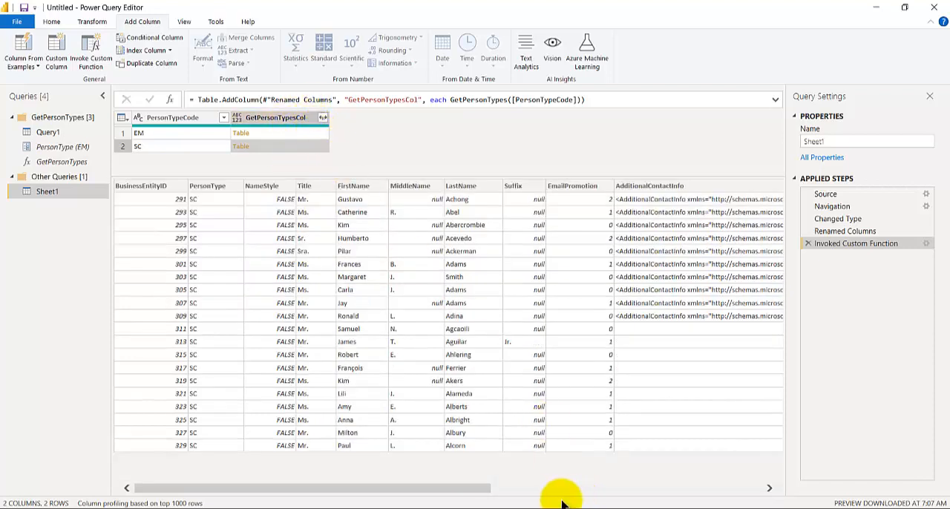
# Switch to the PersonType workbook in Excel, enter IN in cell A3 and save the workbook
pyautogui.moveTo(502, 505)
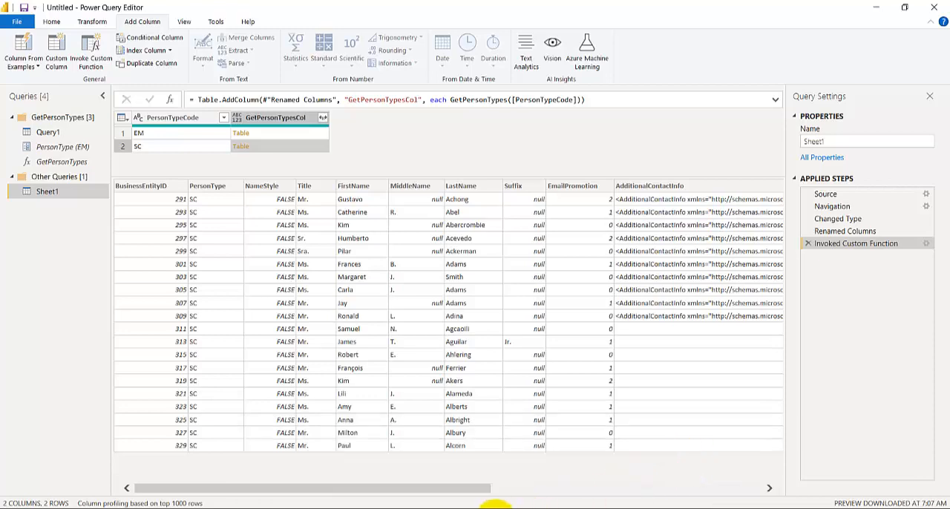
pyautogui.click(668, 458)
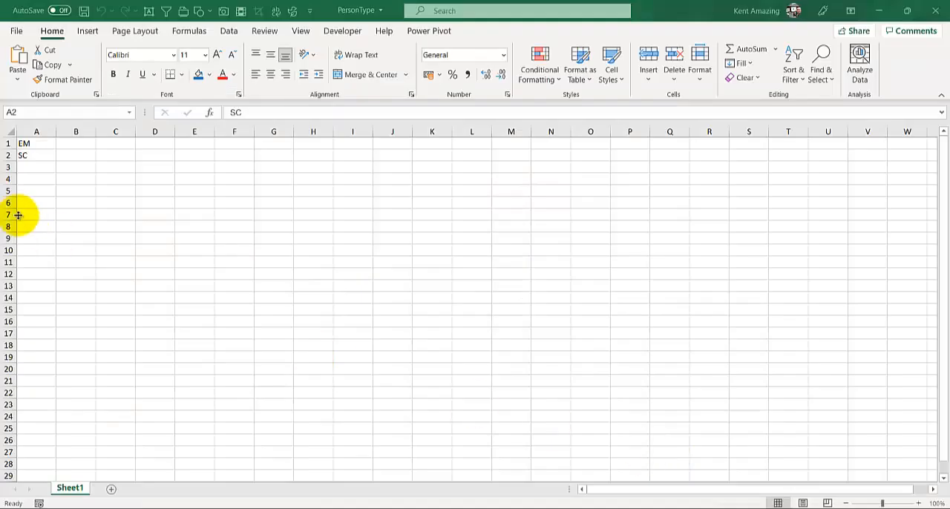
pyautogui.click(41, 167)
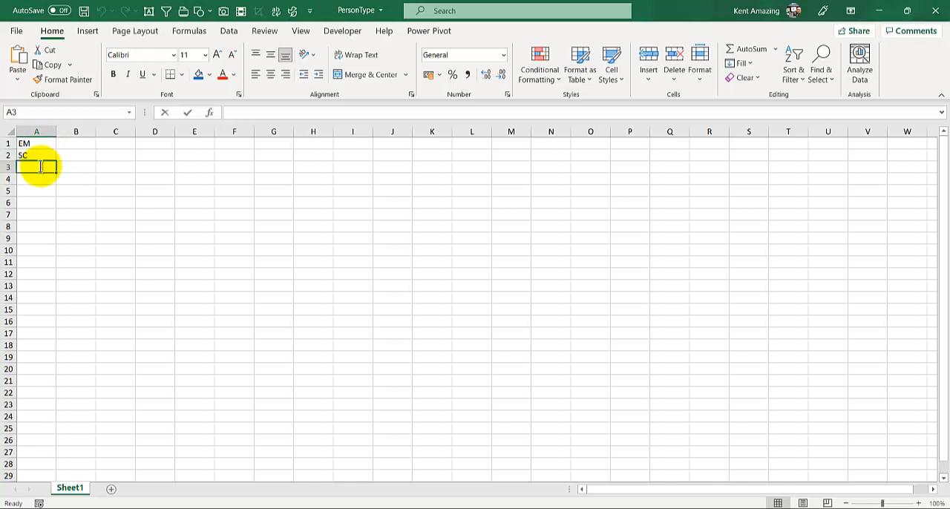
pyautogui.write('IN')
pyautogui.press('Return')
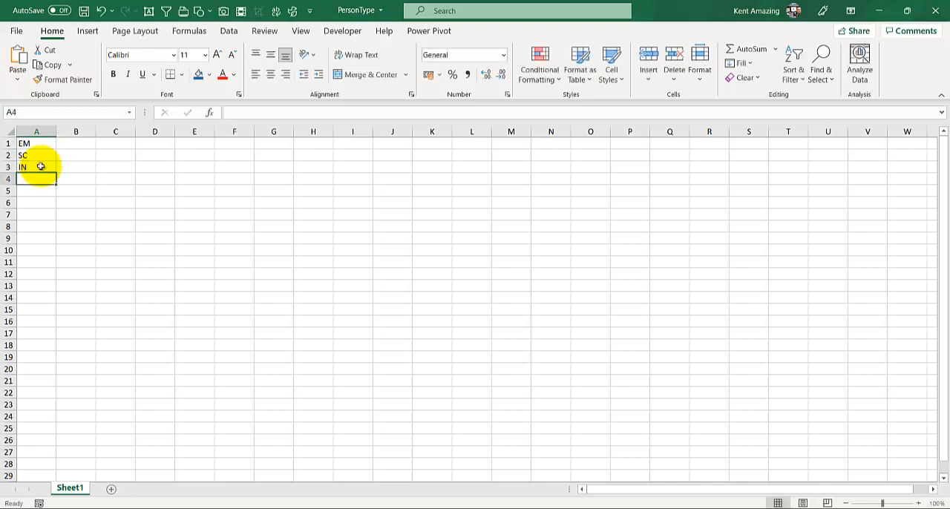
pyautogui.hotkey('ctrl', 's')
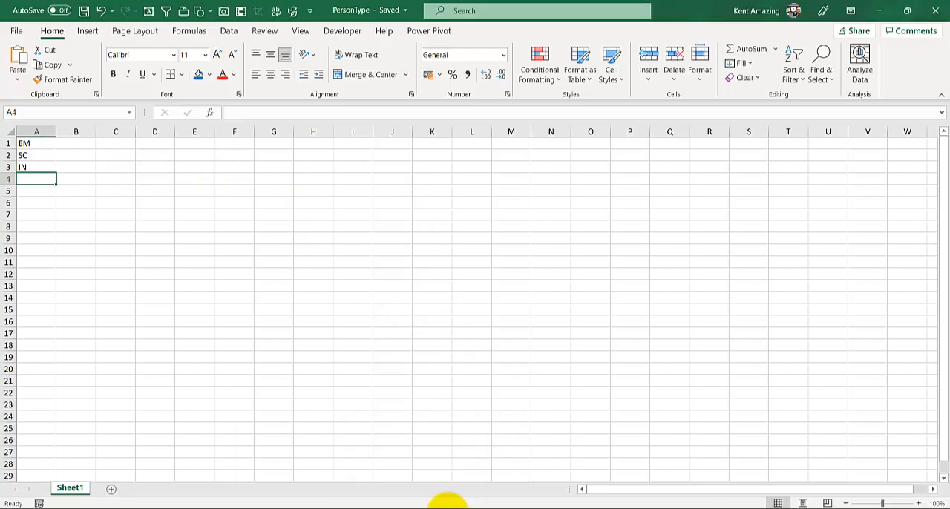
# Return to Power Query Editor and refresh the preview of the Sheet1 query
pyautogui.moveTo(448, 504)
pyautogui.click(536, 470)
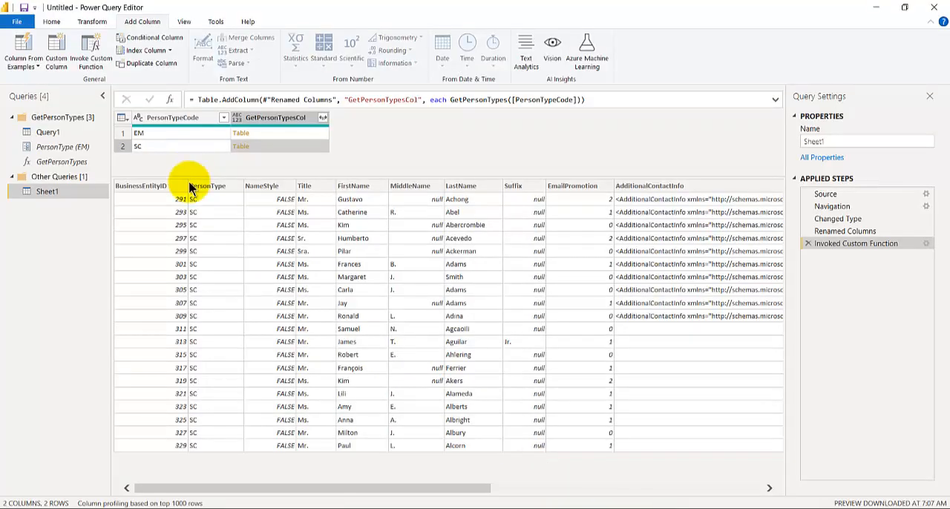
pyautogui.click(52, 21)
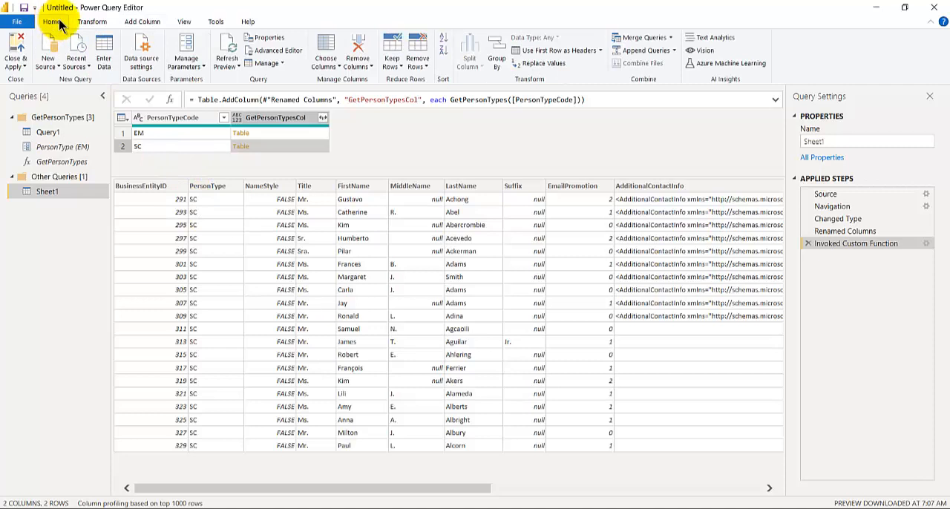
pyautogui.click(230, 66)
pyautogui.click(250, 89)
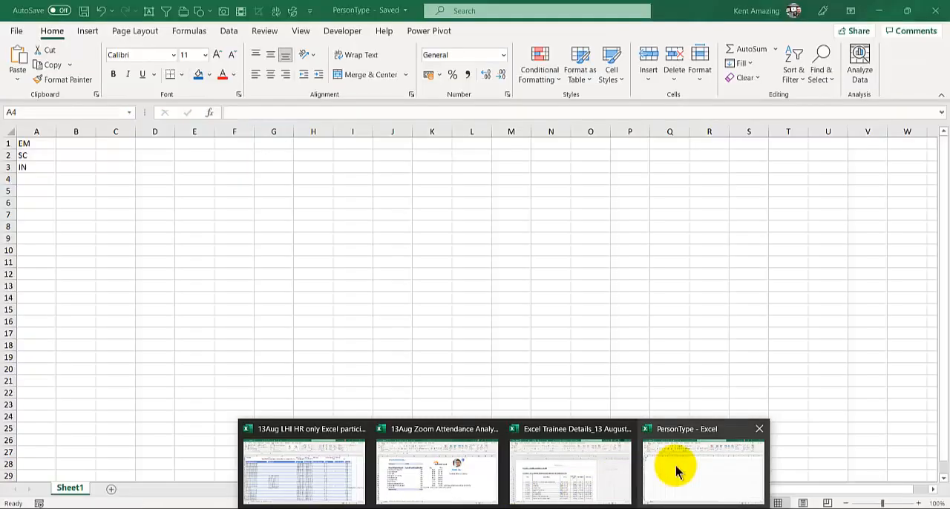
# Check the person-type codes in the PersonType workbook in Excel and return to Power Query Editor
pyautogui.click(674, 465)
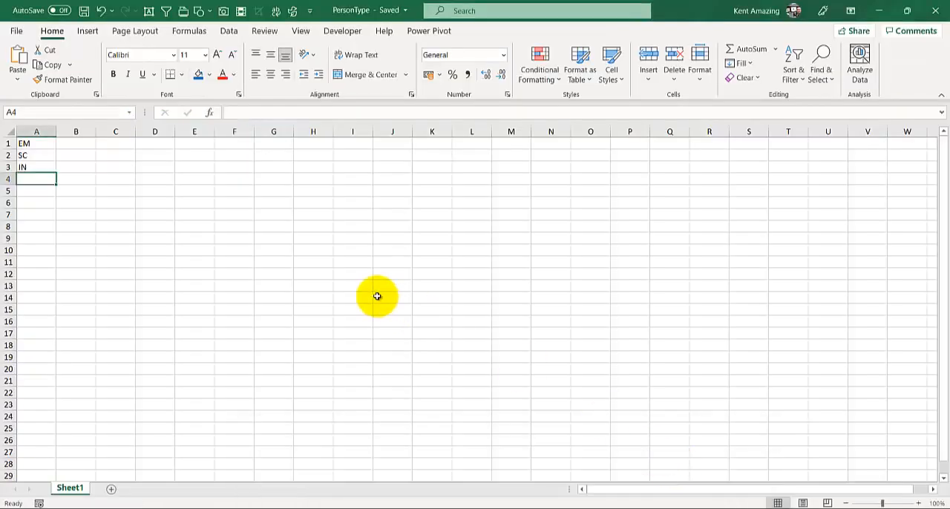
pyautogui.moveTo(450, 506)
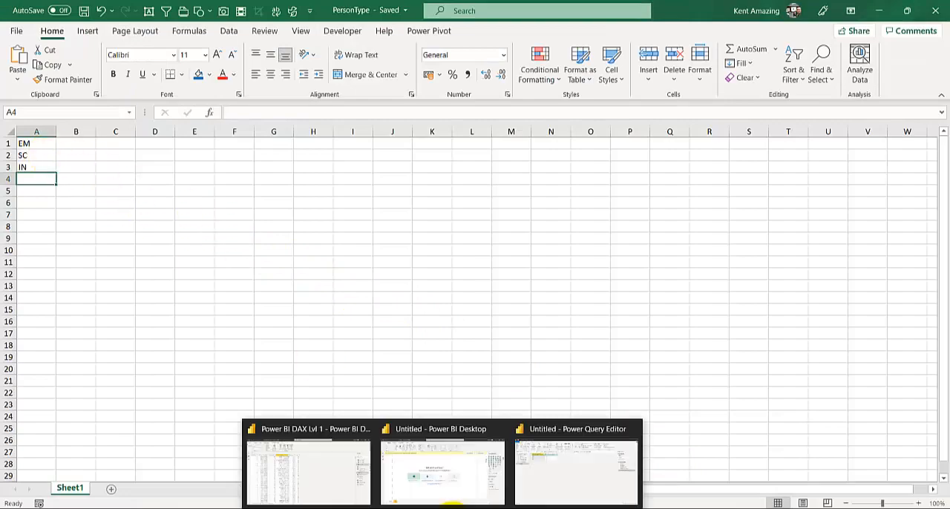
pyautogui.click(556, 462)
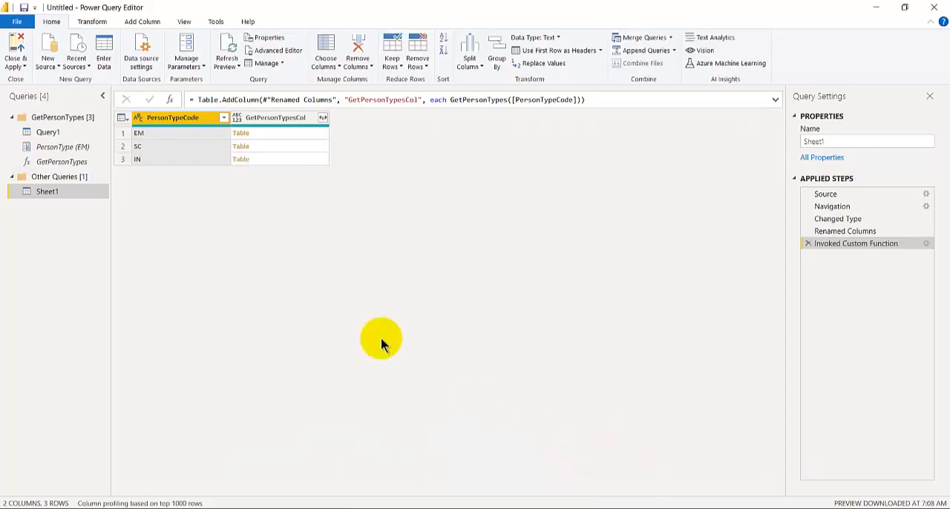
# Expand the GetPersonTypesCol column with every field except PersonType, without using the original column name as prefix
pyautogui.click(323, 120)
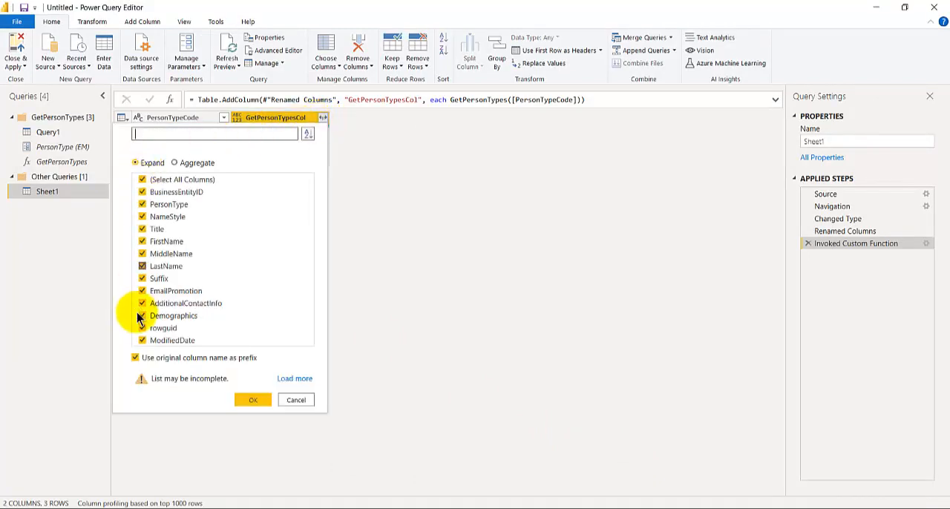
pyautogui.click(135, 357)
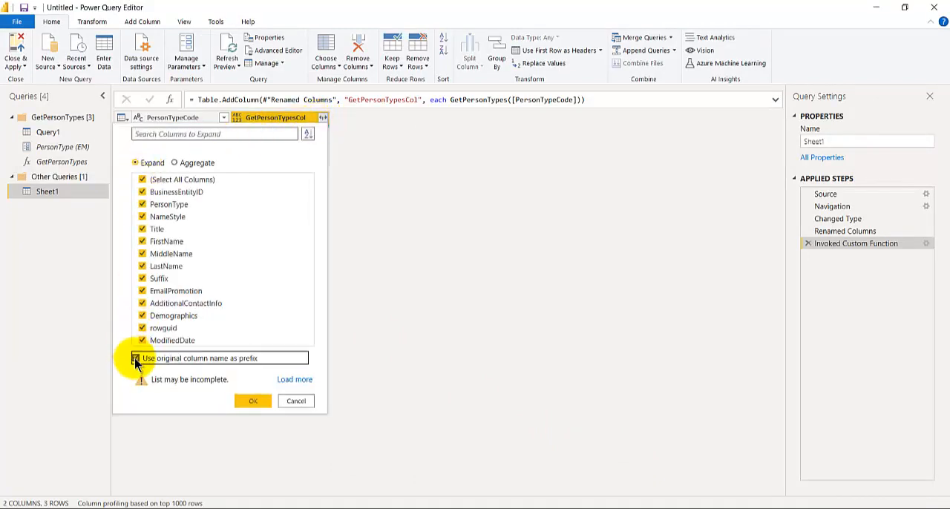
pyautogui.click(143, 205)
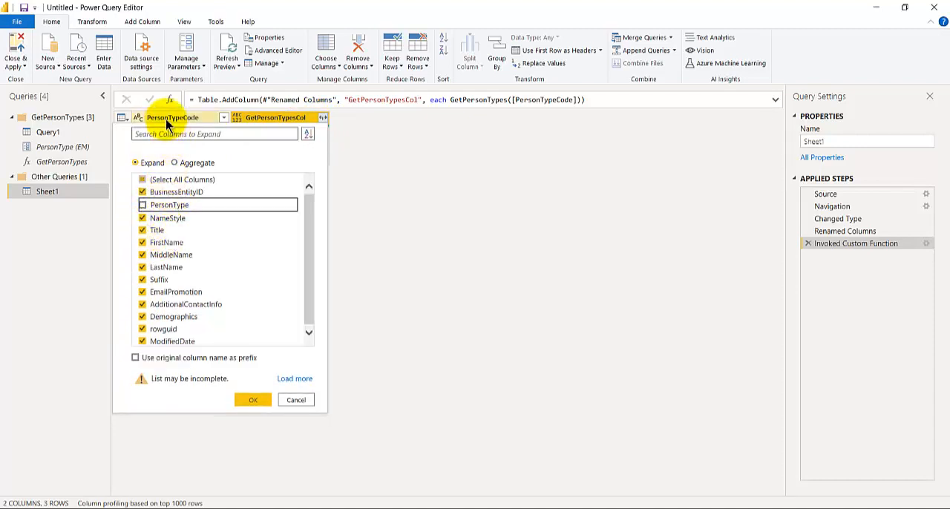
pyautogui.click(248, 399)
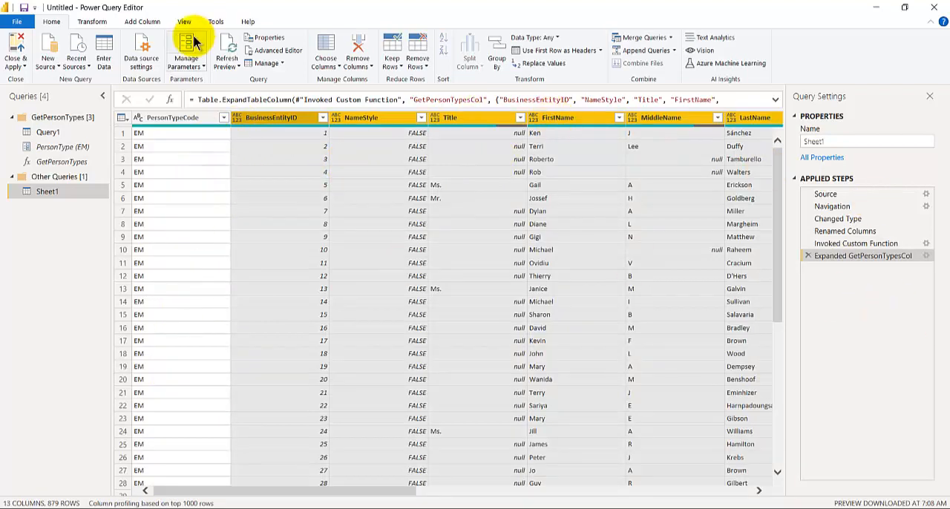
# Close the query editor and apply the query changes to load the data into the Power BI Desktop report
pyautogui.click(18, 67)
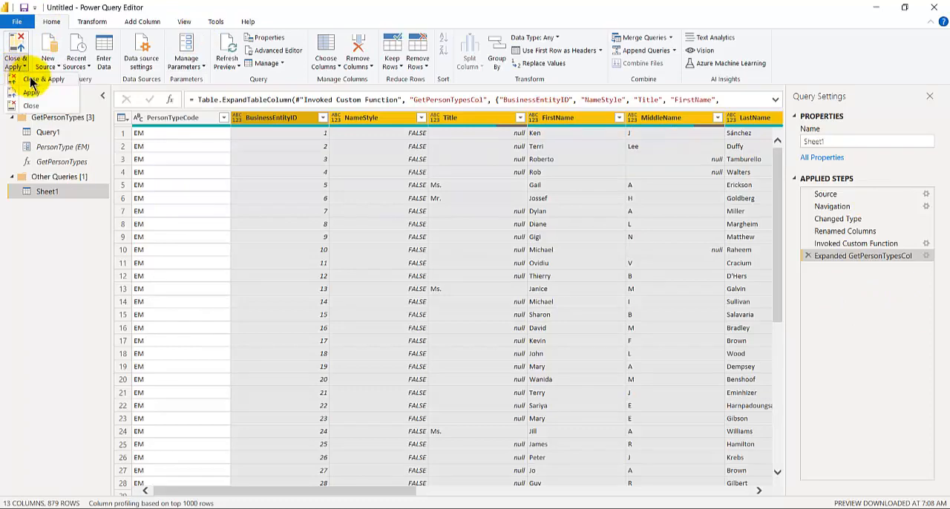
pyautogui.click(33, 80)
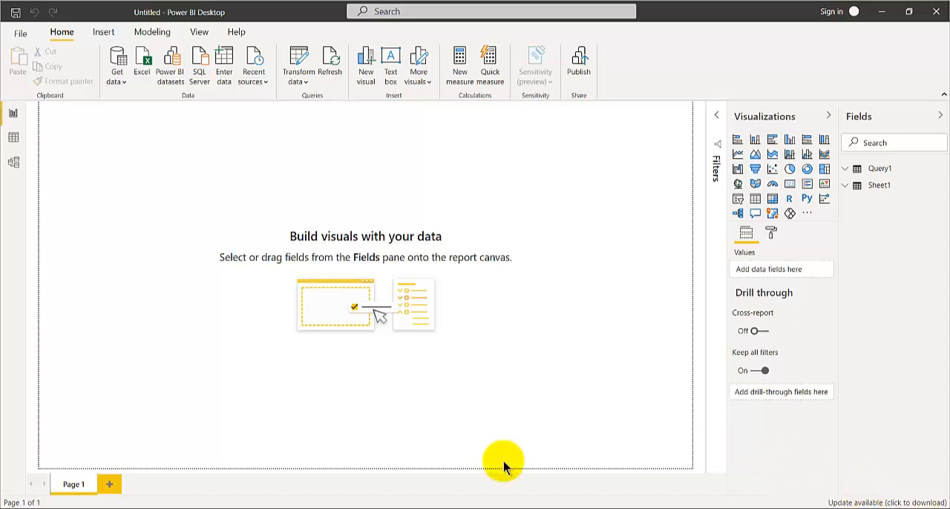
pyautogui.click(438, 508)
pyautogui.click(487, 459)
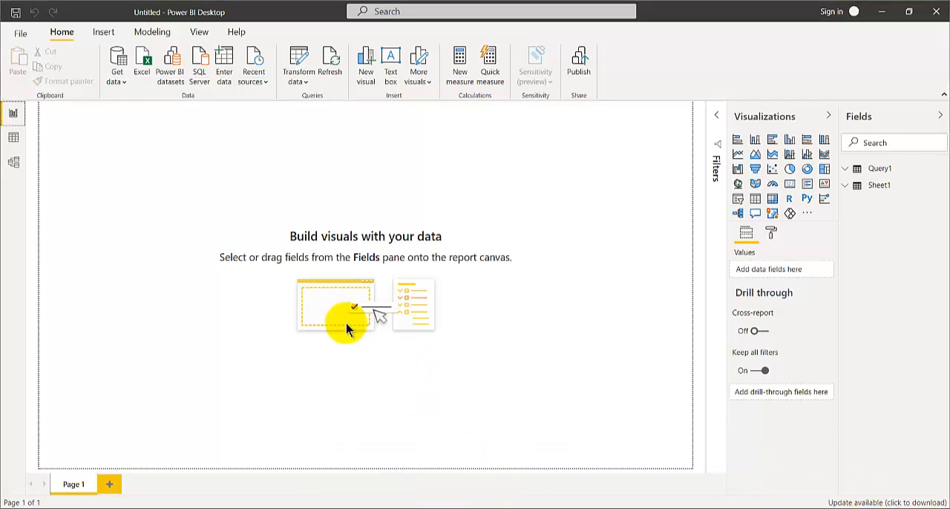
# Add a table visual with FirstName and LastName from Query1 and enlarge it downwards on the page
pyautogui.click(844, 170)
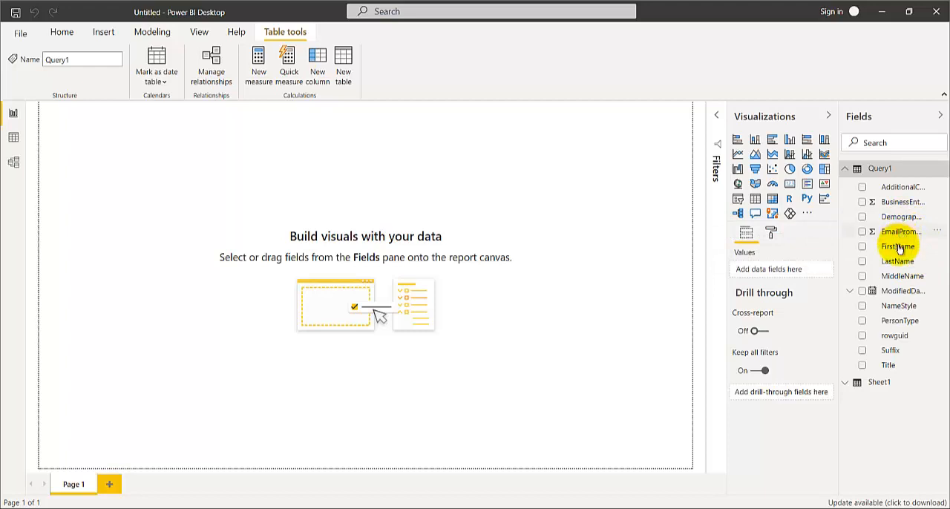
pyautogui.click(756, 206)
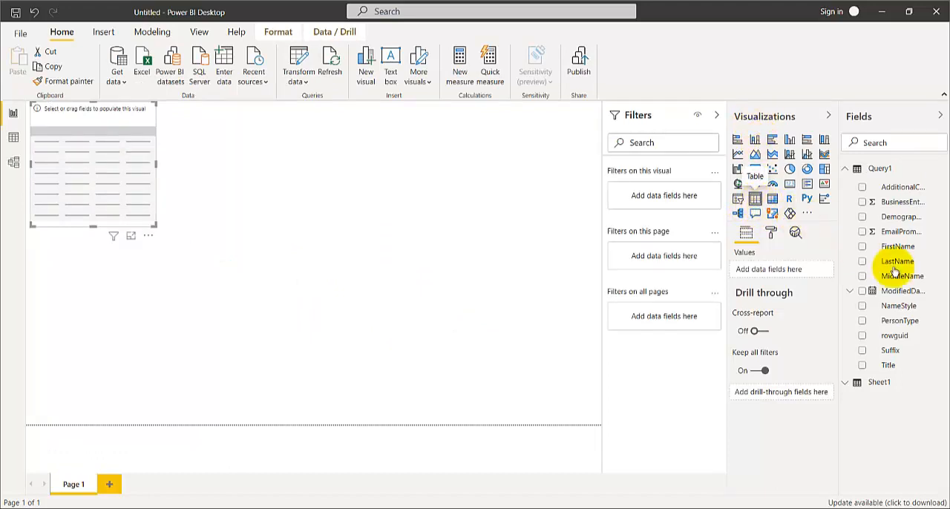
pyautogui.click(863, 247)
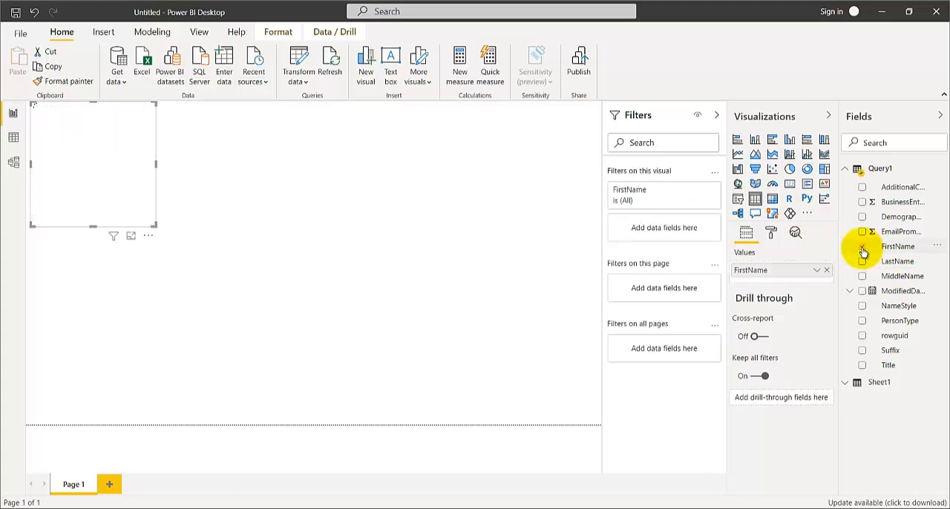
pyautogui.click(863, 262)
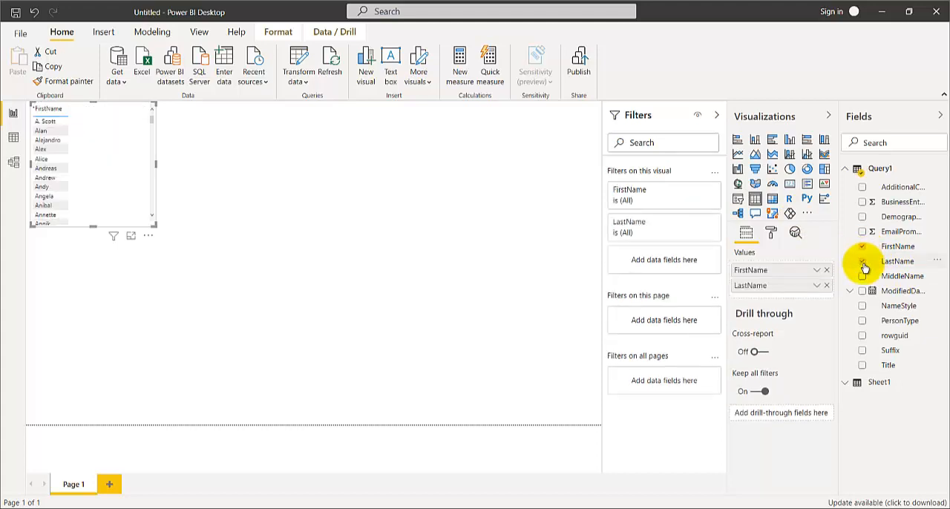
pyautogui.moveTo(152, 223); pyautogui.dragTo(164, 364)
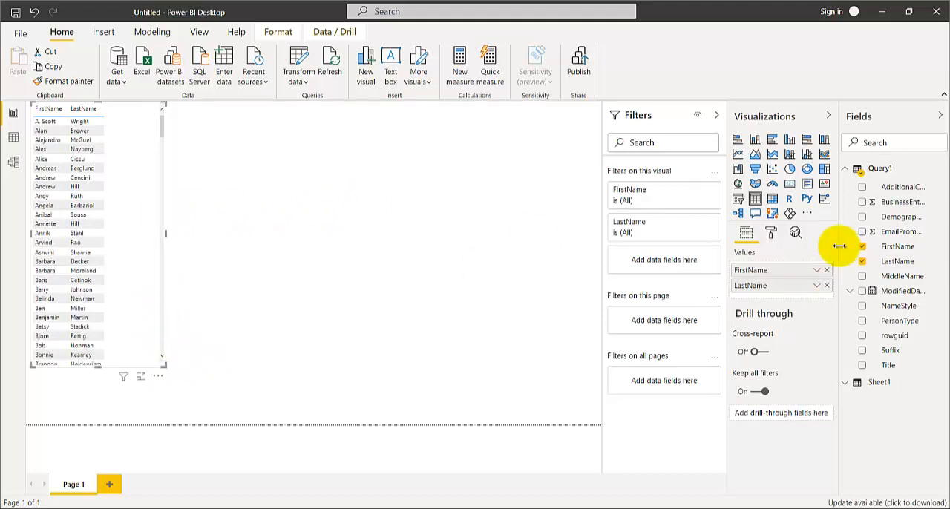
pyautogui.click(846, 176)
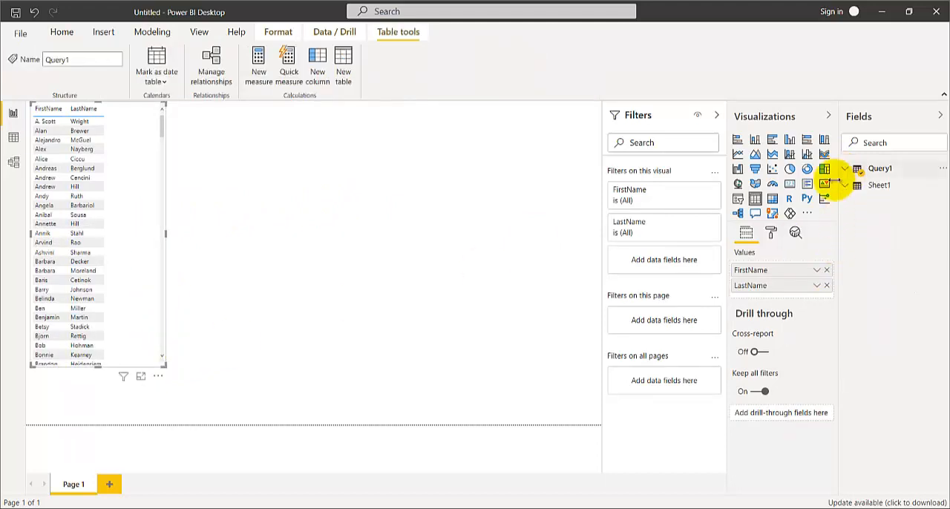
pyautogui.click(737, 200)
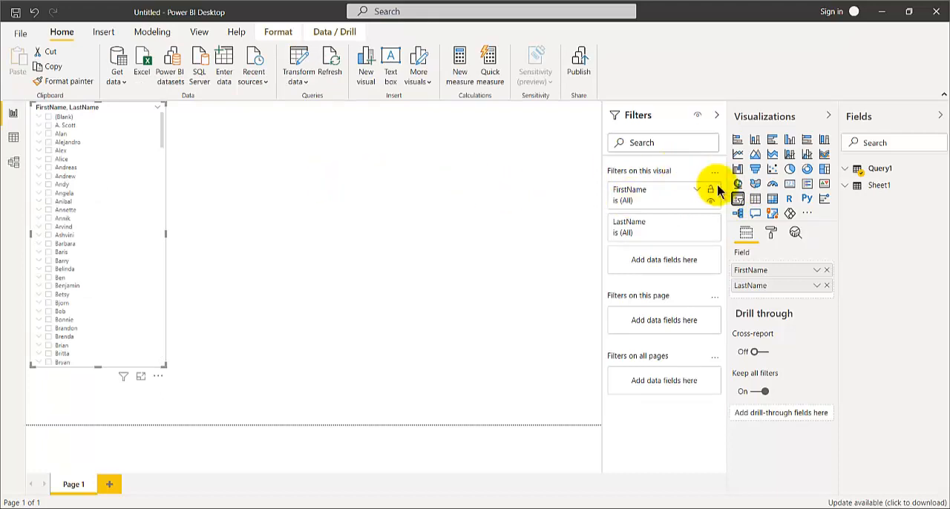
pyautogui.click(755, 199)
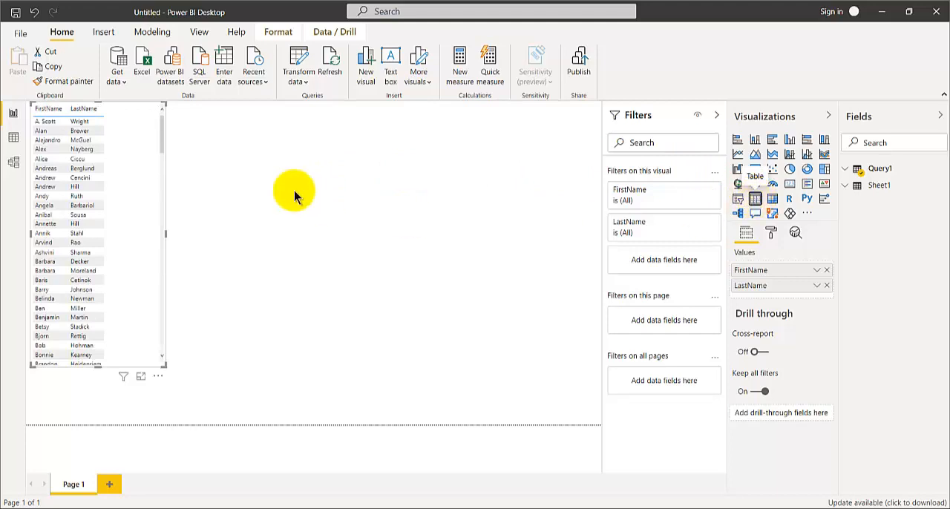
# Add a separate slicer visual beside the table using the PersonTypeCode field from Sheet1
pyautogui.click(321, 175)
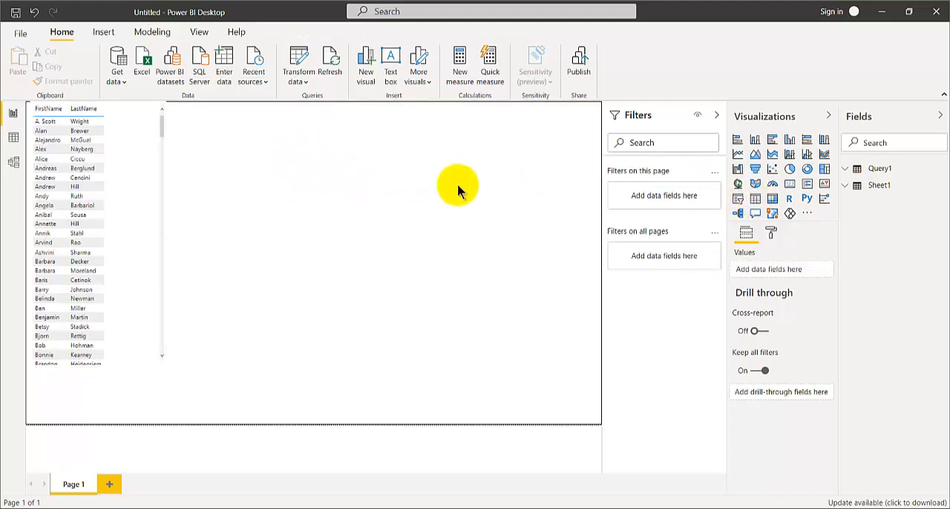
pyautogui.click(738, 199)
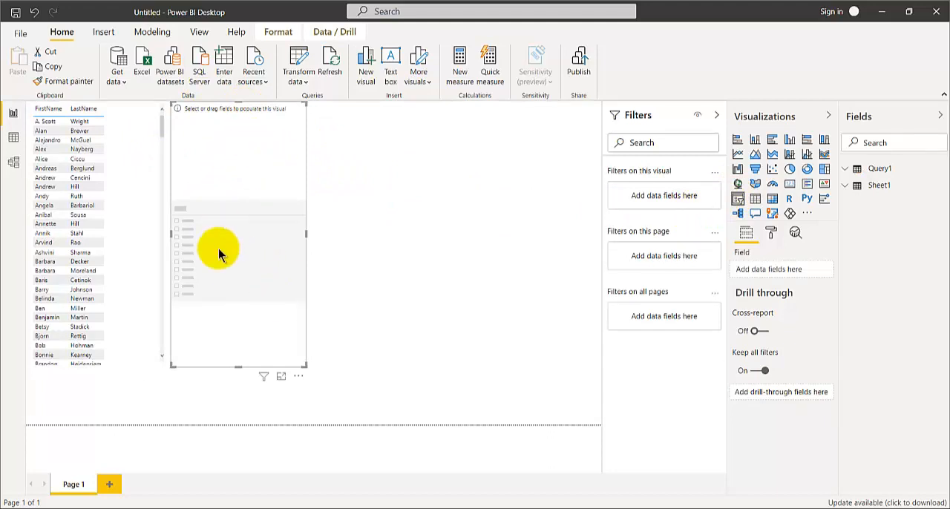
pyautogui.click(848, 190)
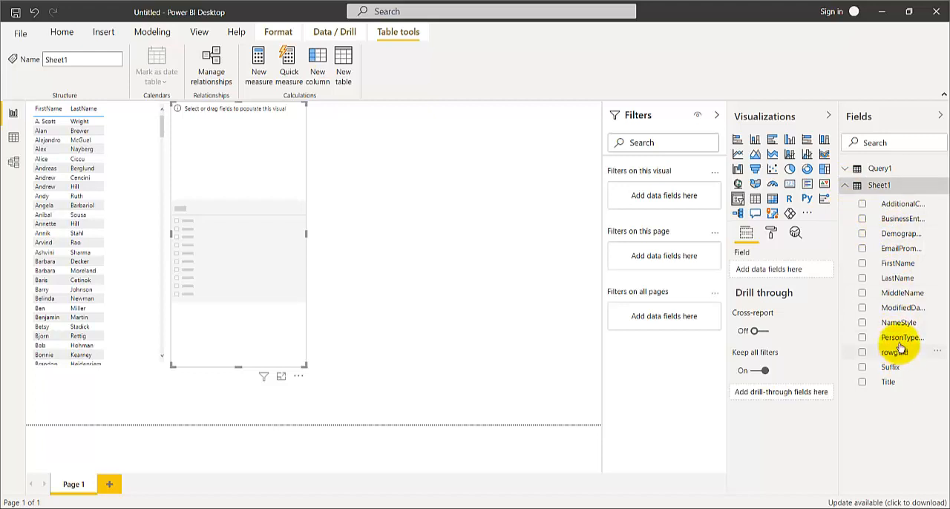
pyautogui.click(862, 337)
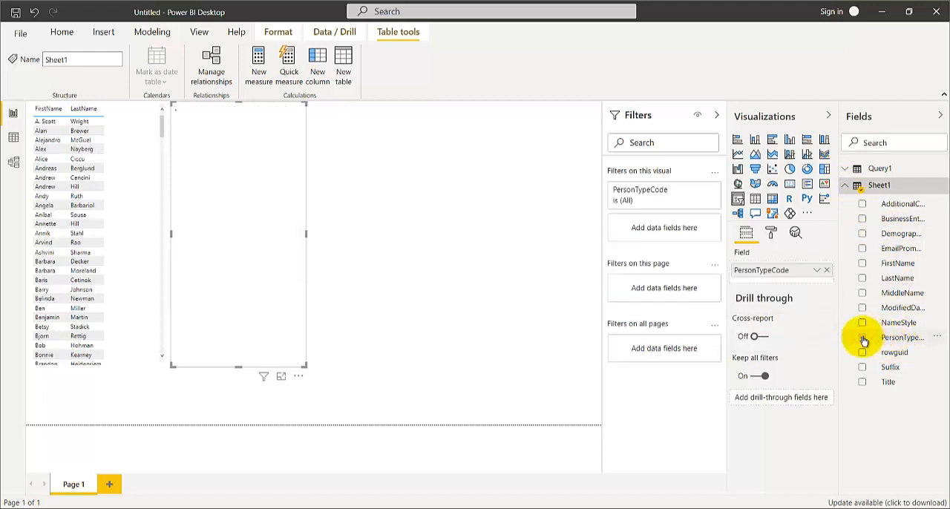
# Test the PersonTypeCode slicer against the Query1 table by selecting the EM and SC codes
pyautogui.click(134, 172)
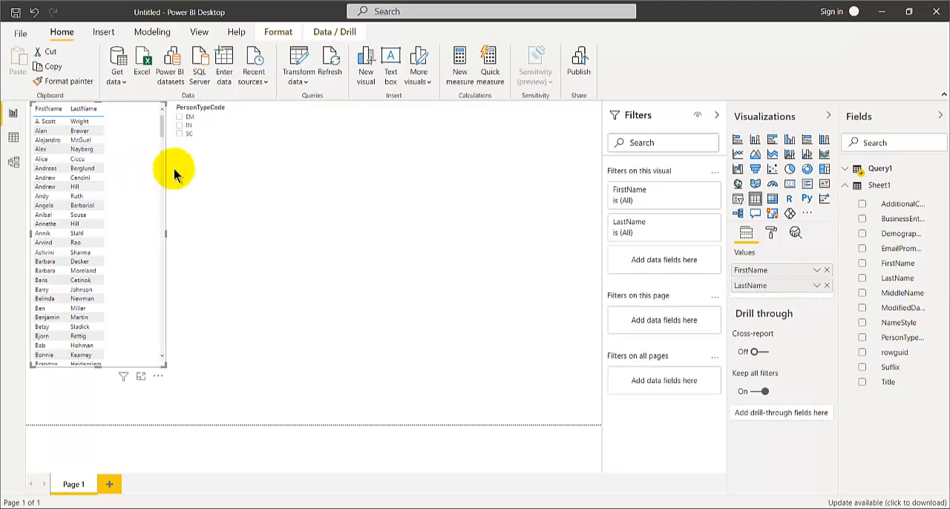
pyautogui.click(196, 157)
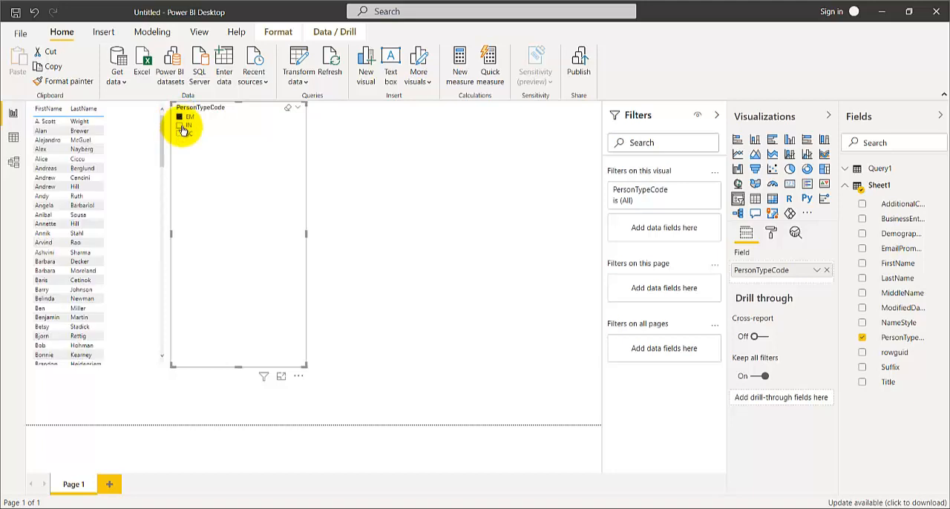
pyautogui.click(182, 129)
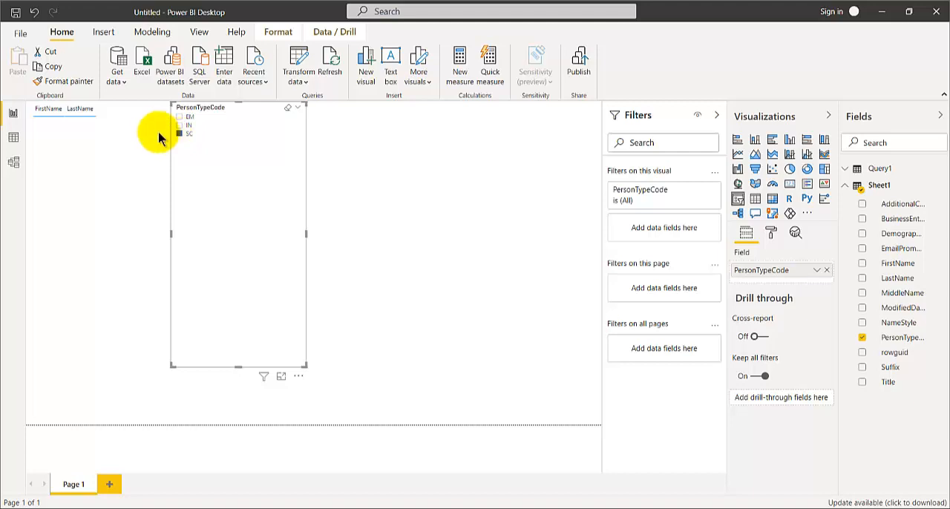
# Replace the Query1 table visual with a new table showing FirstName and LastName from Sheet1
pyautogui.click(157, 138)
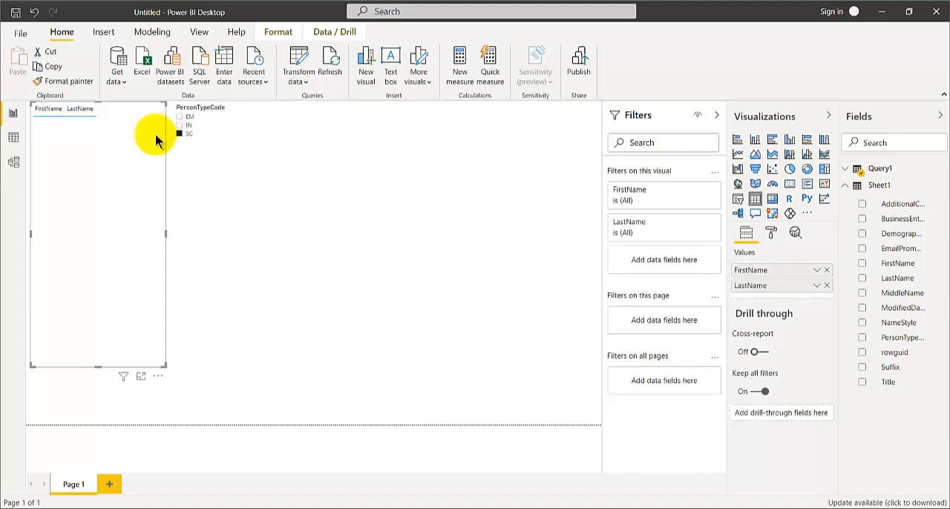
pyautogui.press('Delete')
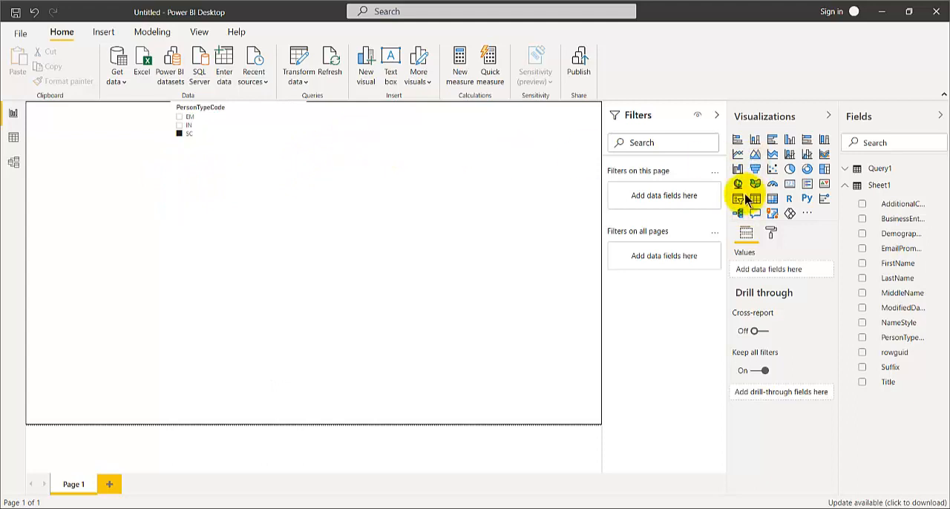
pyautogui.click(755, 199)
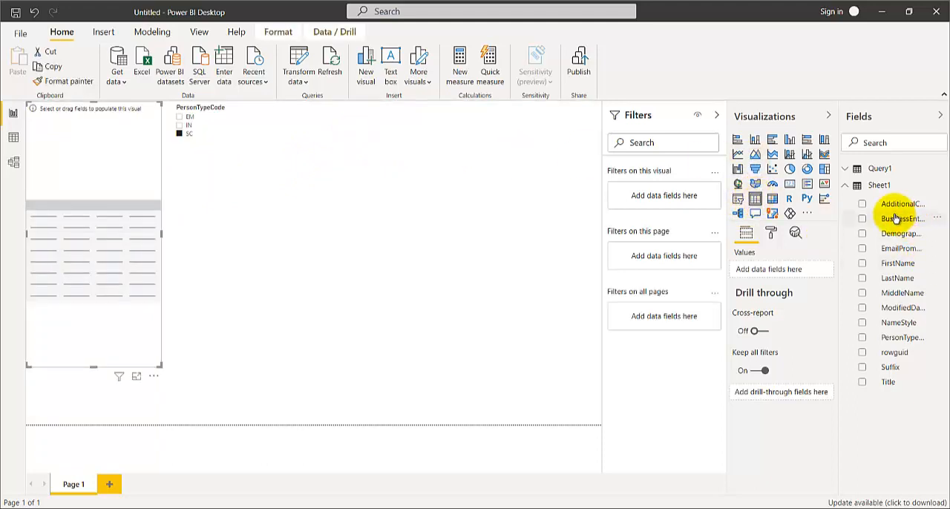
pyautogui.click(861, 263)
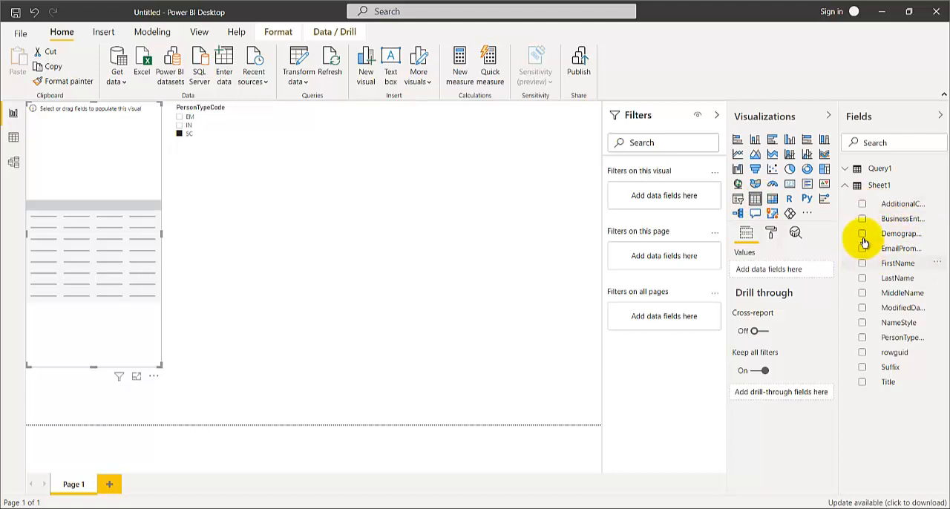
pyautogui.click(862, 280)
# Test the PersonTypeCode slicer on the Sheet1 table by selecting the EM, SC and IN codes in turn, ending on EM
pyautogui.click(180, 130)
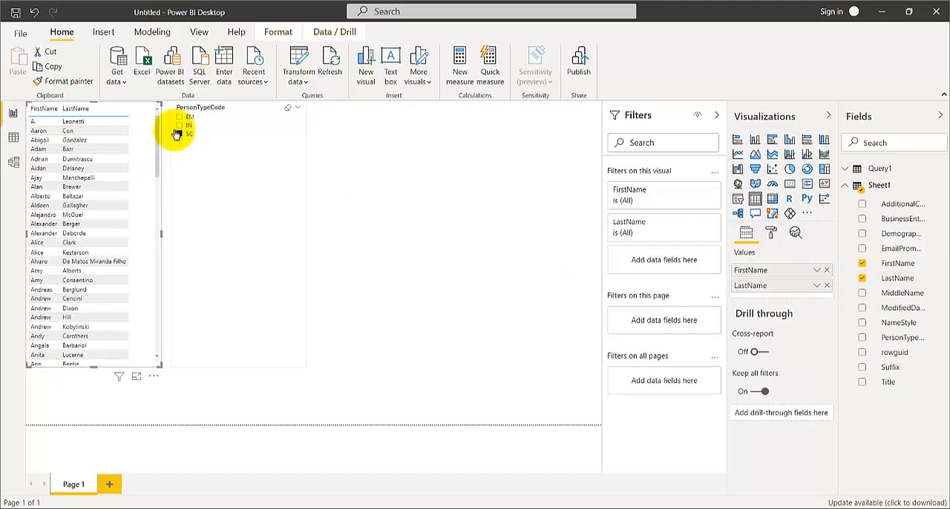
pyautogui.click(180, 120)
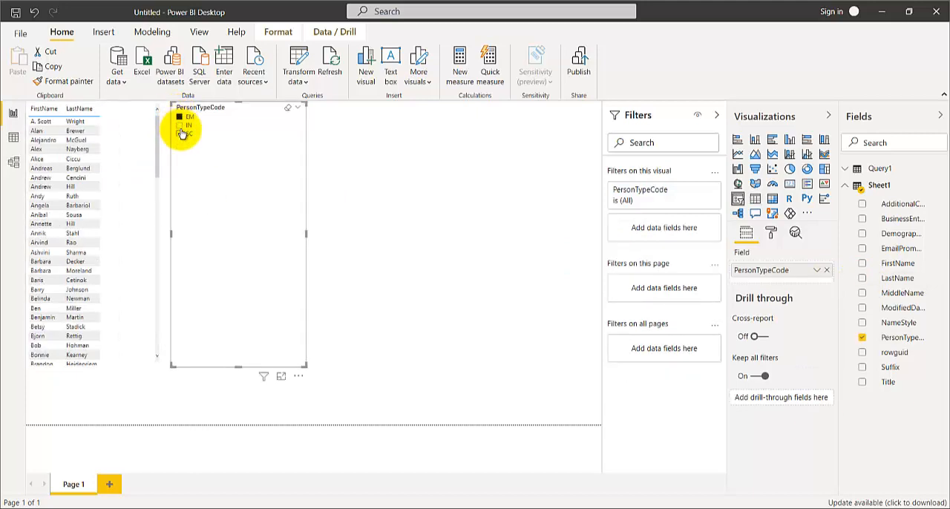
pyautogui.click(179, 134)
pyautogui.click(179, 126)
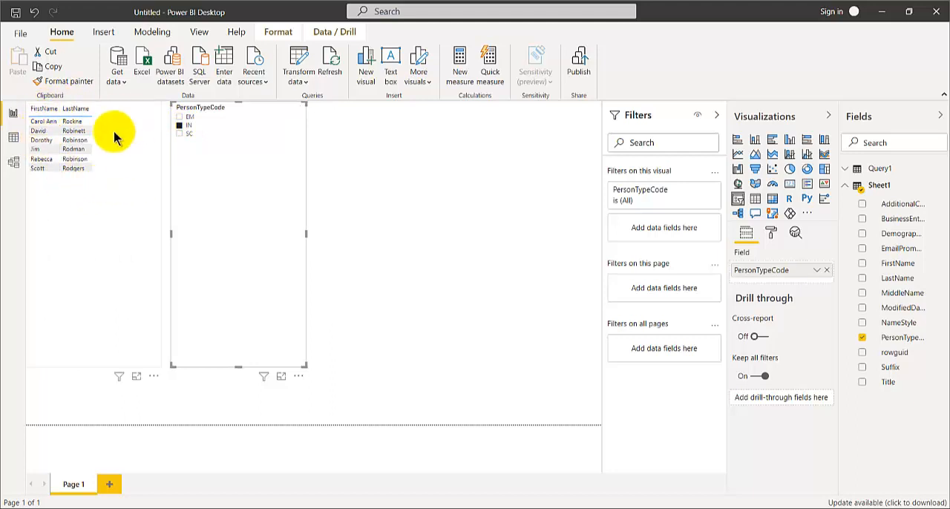
pyautogui.click(178, 117)
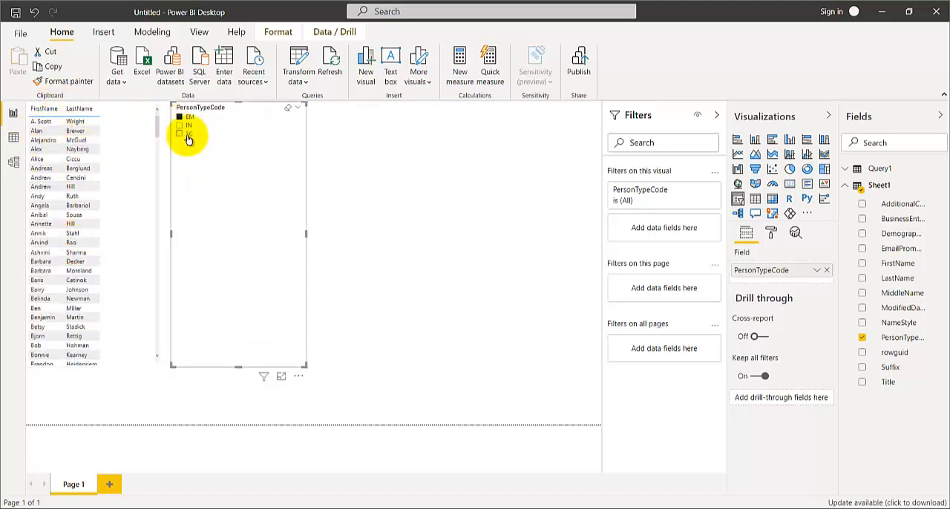
# Switch to the PersonType workbook in Excel and delete the IN code from cell A3
pyautogui.moveTo(515, 503)
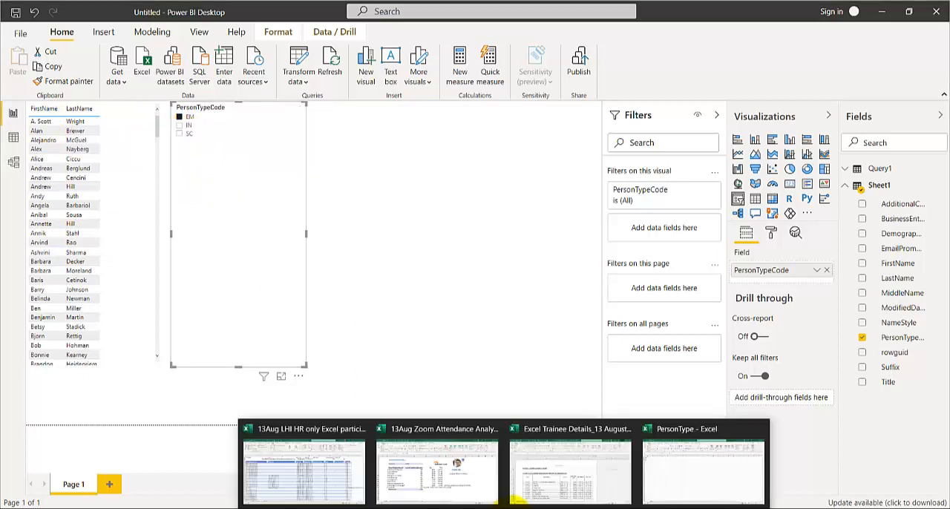
pyautogui.click(655, 462)
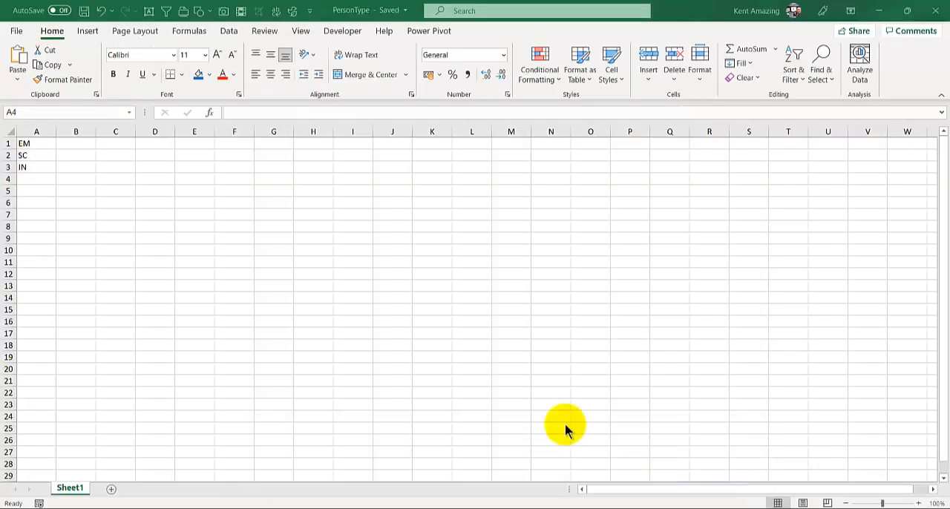
pyautogui.click(37, 166)
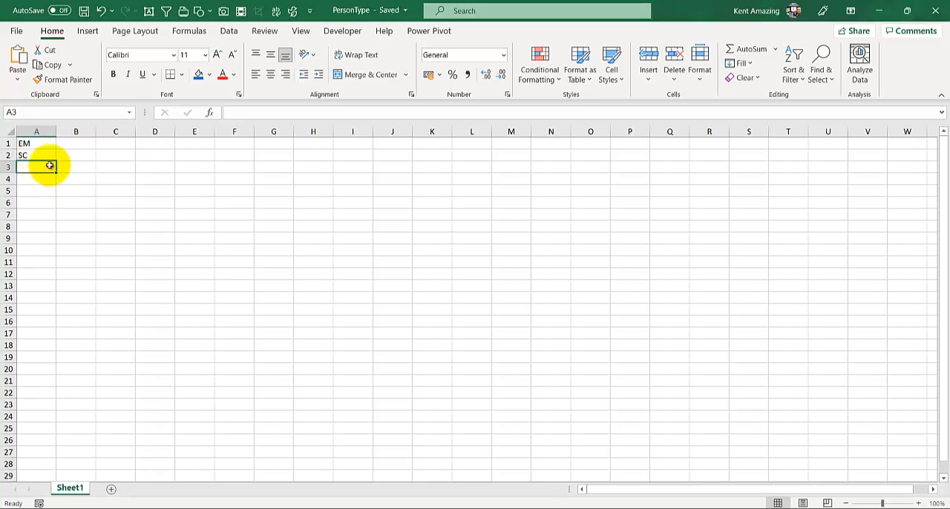
# Switch back to the Power BI Desktop report and refresh its data from the sources
pyautogui.moveTo(457, 506)
pyautogui.click(481, 460)
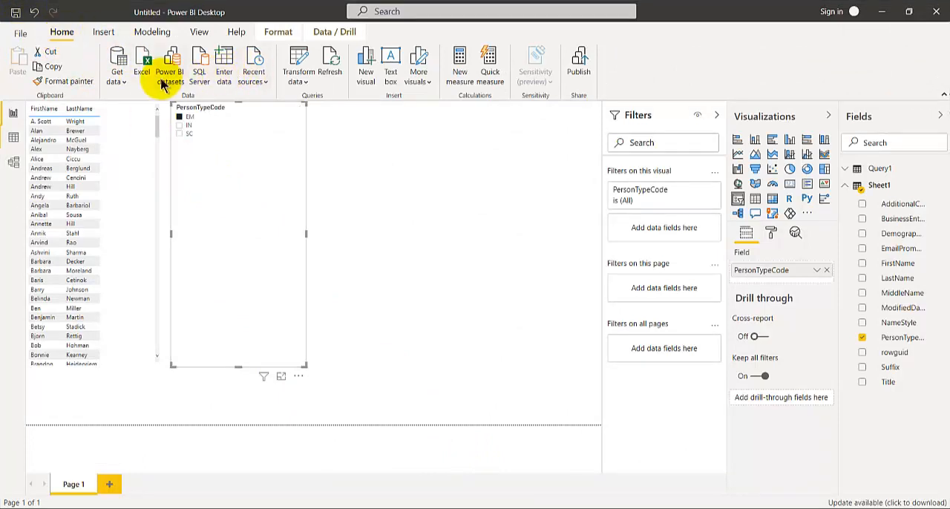
pyautogui.click(332, 60)
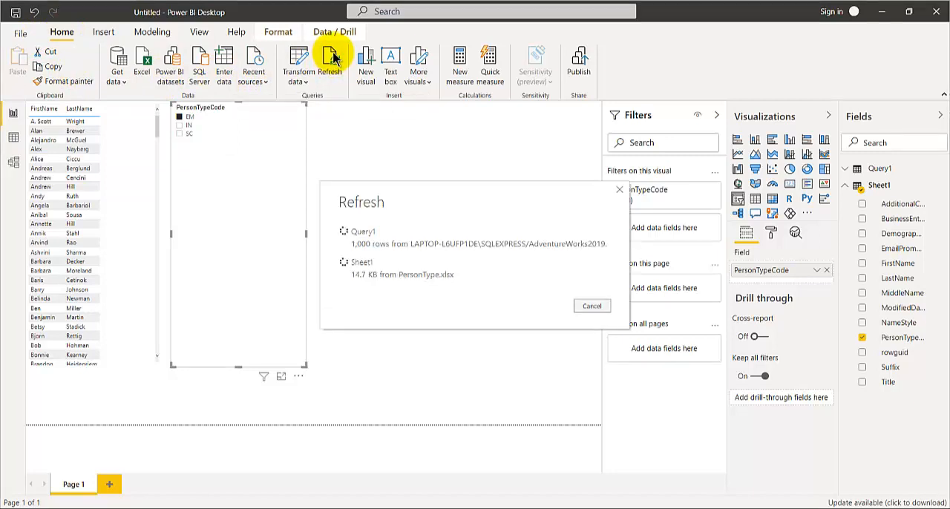
# Test the refreshed PersonTypeCode slicer by selecting the SC and EM codes in turn, ending on SC
pyautogui.click(179, 124)
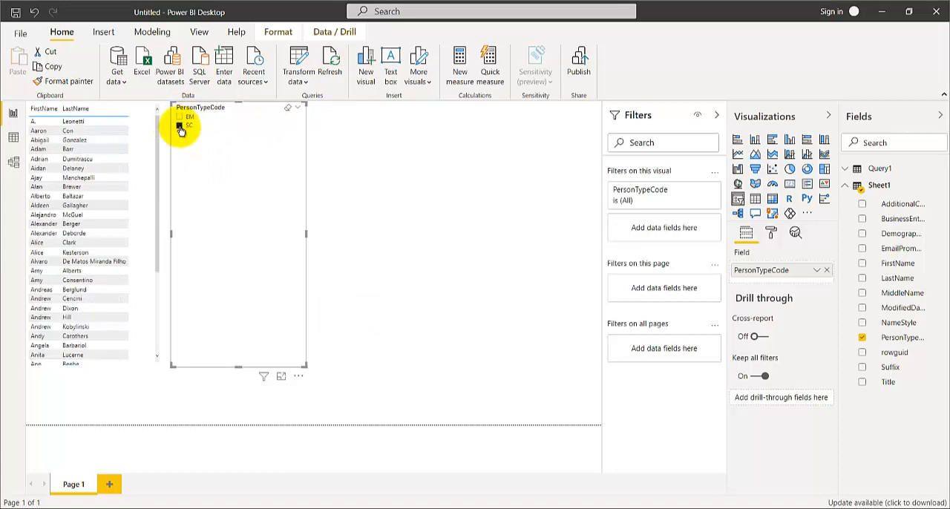
pyautogui.click(180, 119)
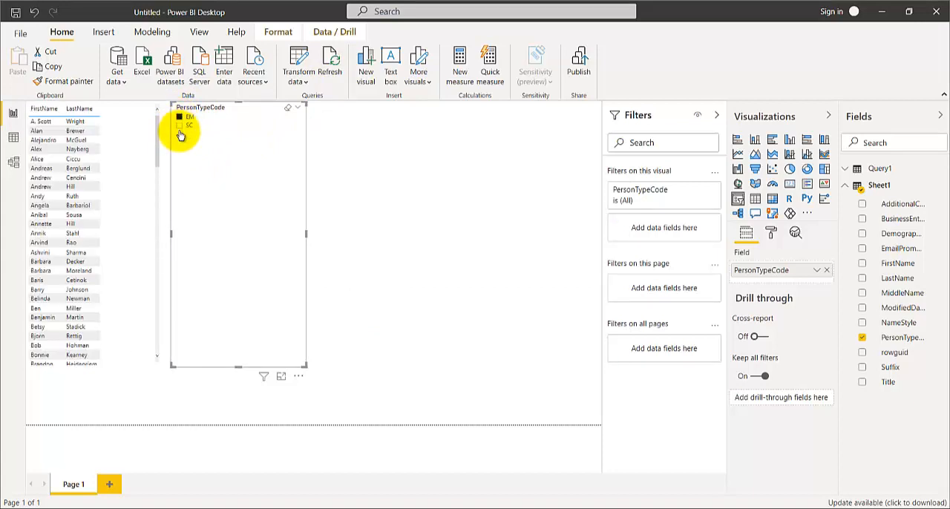
pyautogui.click(179, 127)
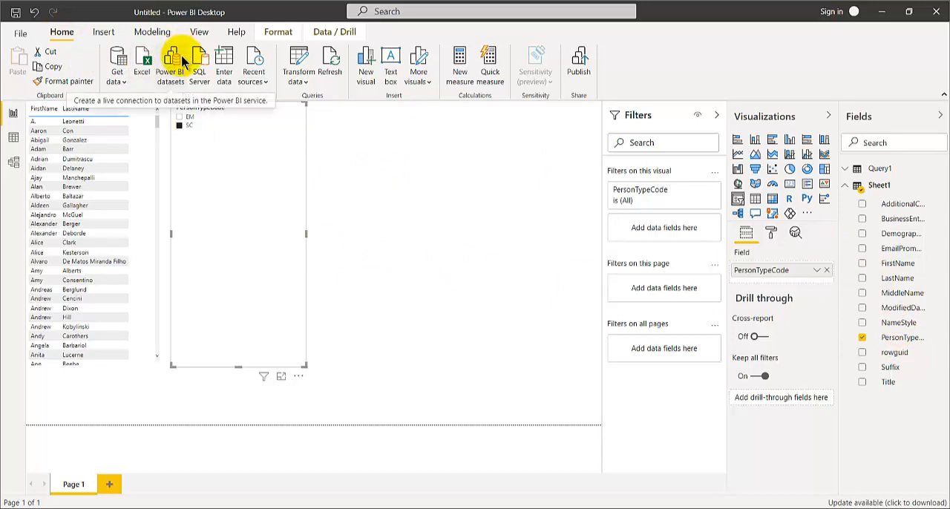
# View the Query1 table's loaded data and open its query for editing in Power Query Editor
pyautogui.click(14, 138)
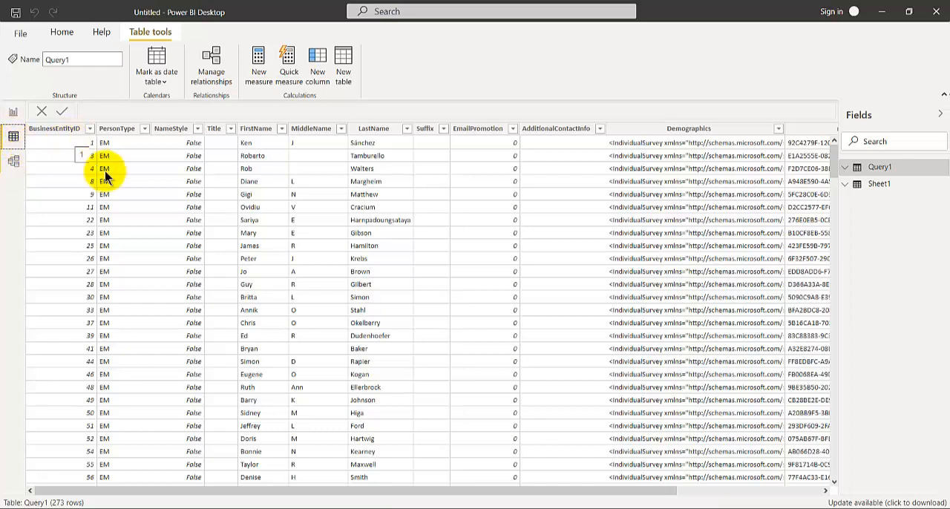
pyautogui.rightClick(885, 171)
pyautogui.click(941, 169)
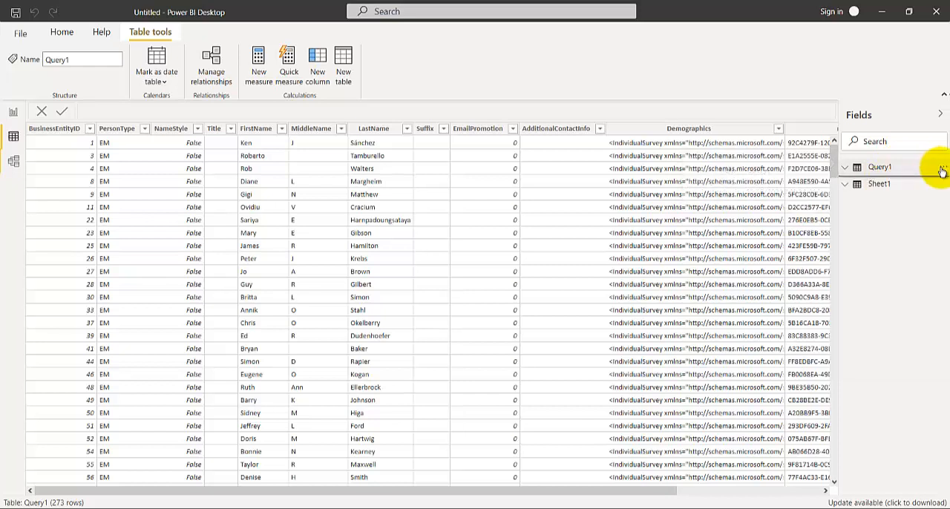
pyautogui.click(941, 171)
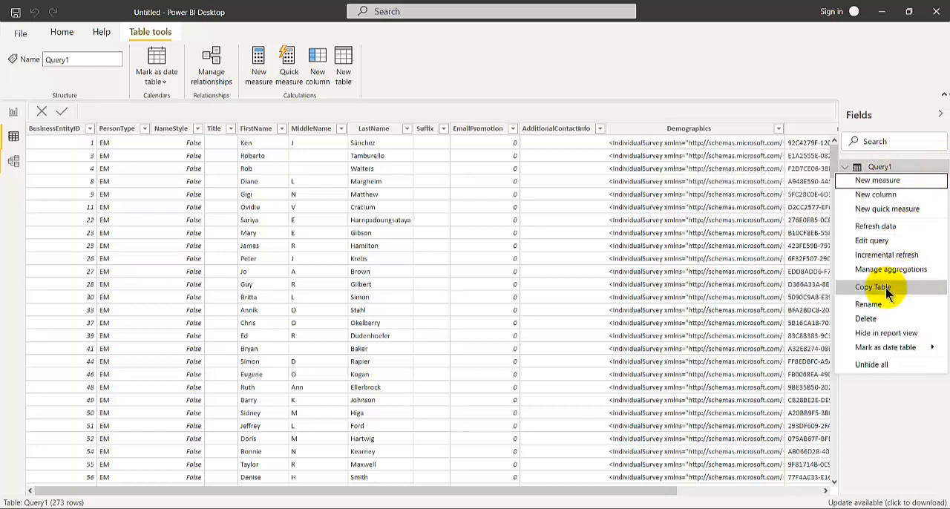
pyautogui.click(873, 241)
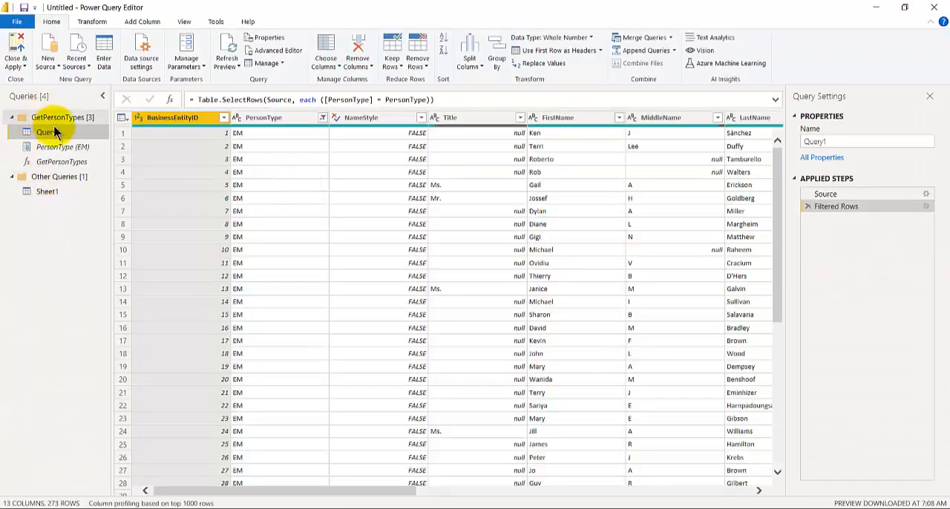
pyautogui.rightClick(56, 133)
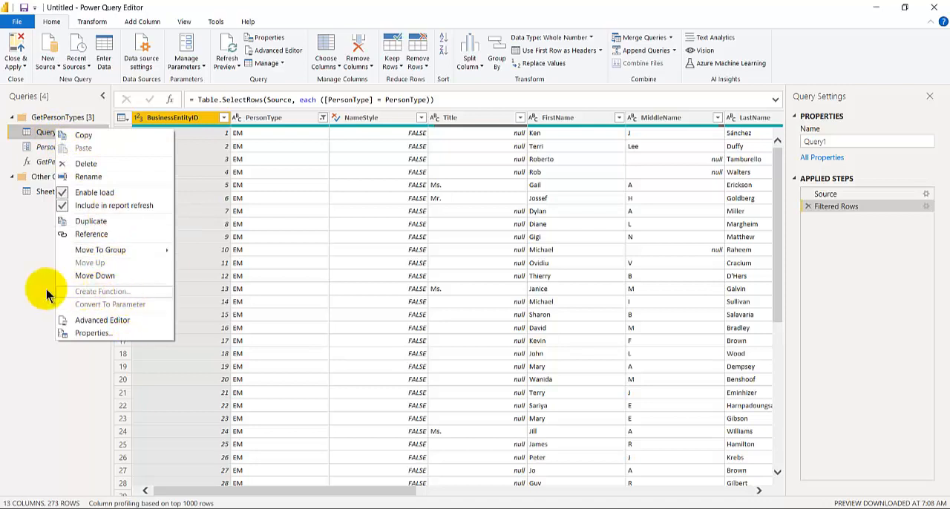
pyautogui.click(14, 264)
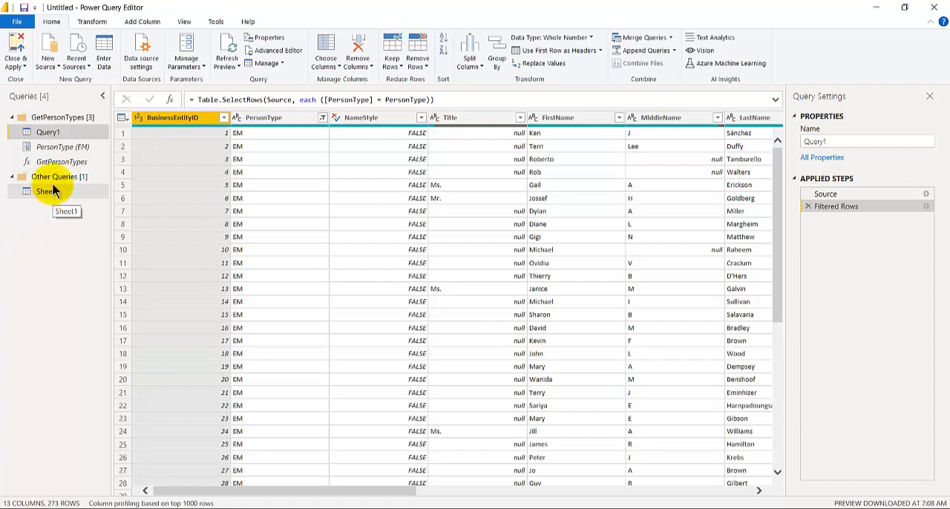
pyautogui.click(48, 63)
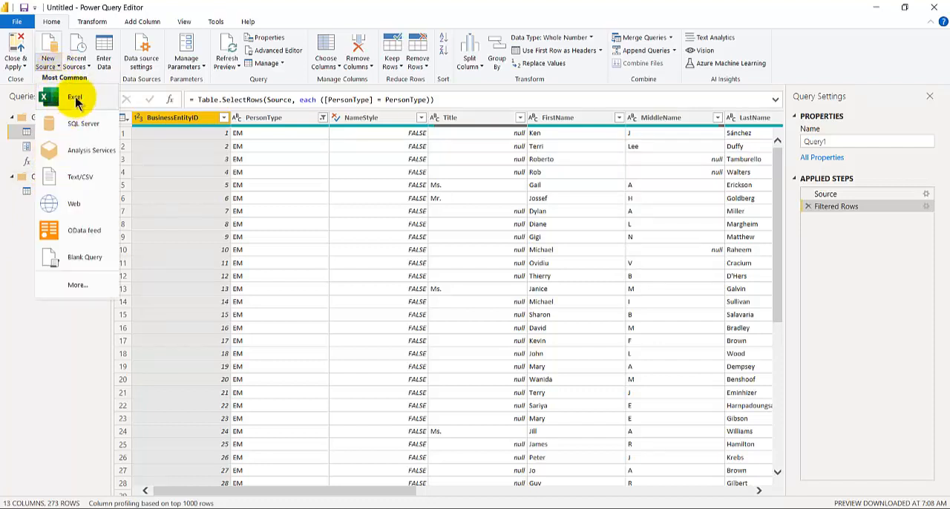
pyautogui.click(2, 202)
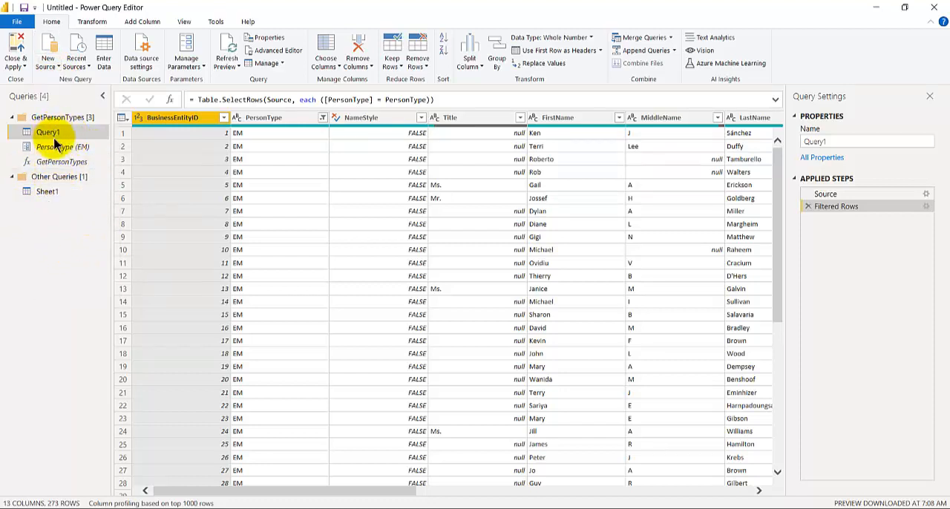
# Display the Sheet1 query and inspect the Invoke Custom Function options without adding a column
pyautogui.click(54, 198)
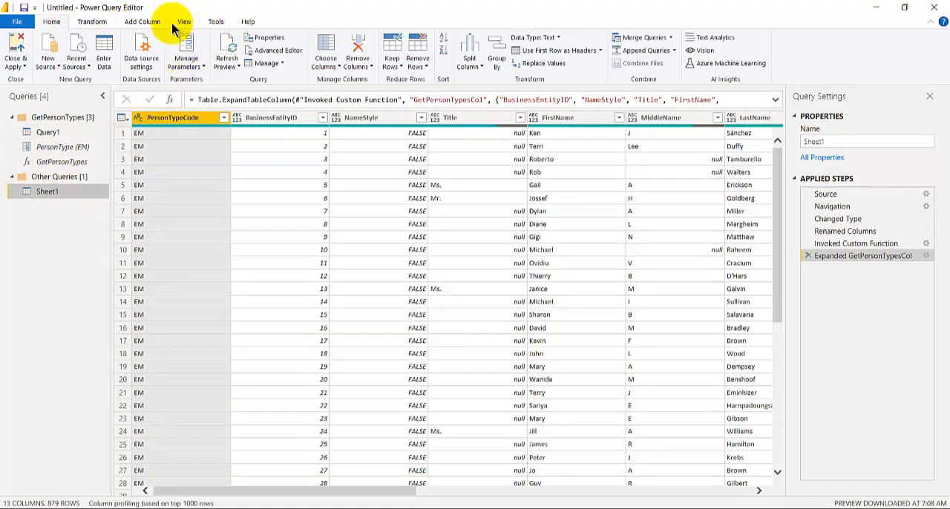
pyautogui.click(145, 21)
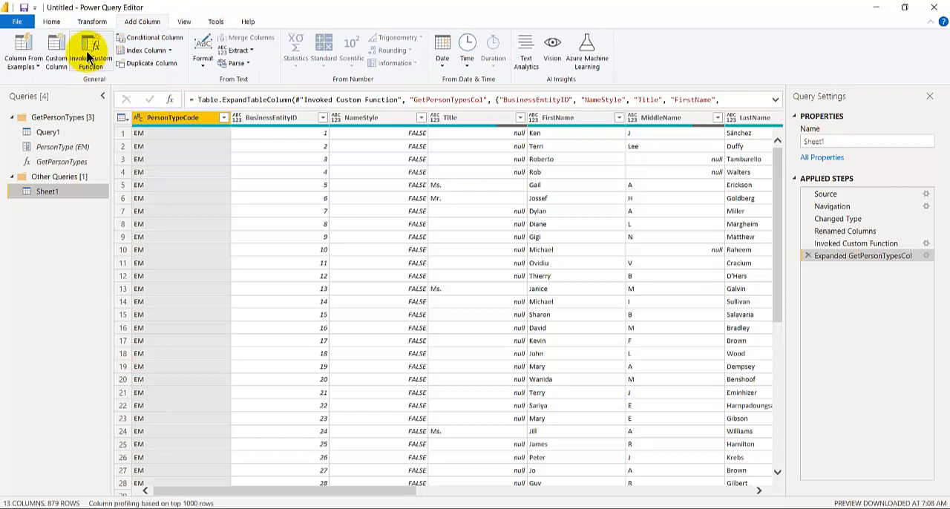
pyautogui.click(89, 56)
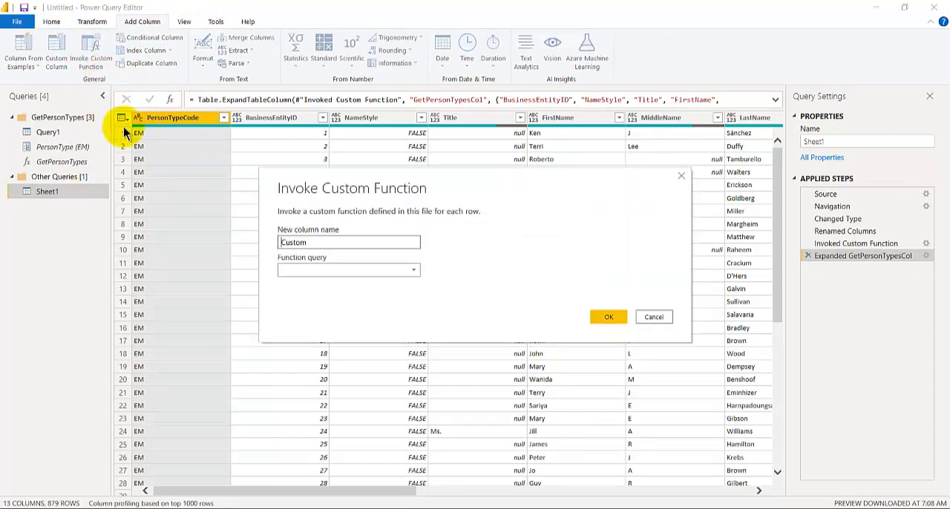
pyautogui.click(652, 318)
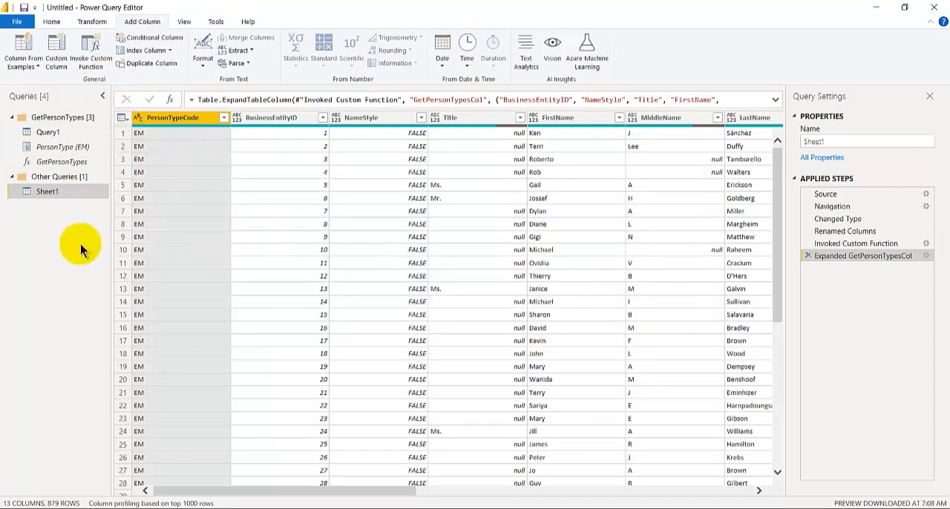